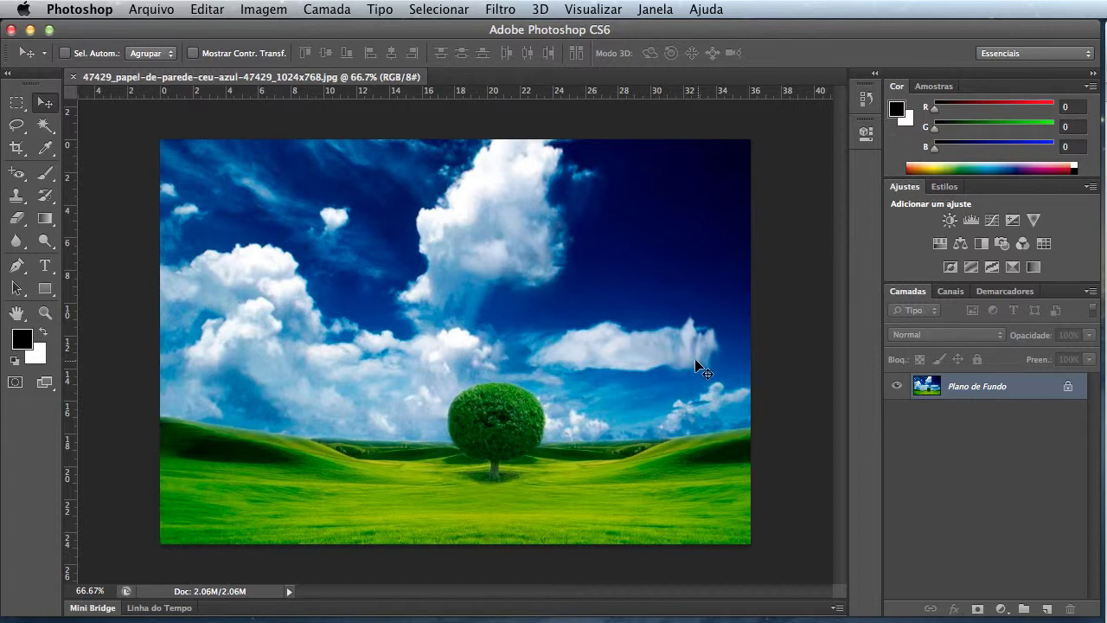
Make a rectangular marquee selection of about 22.79 × 14.22 cm over the sky and treetop.
click(15, 111)
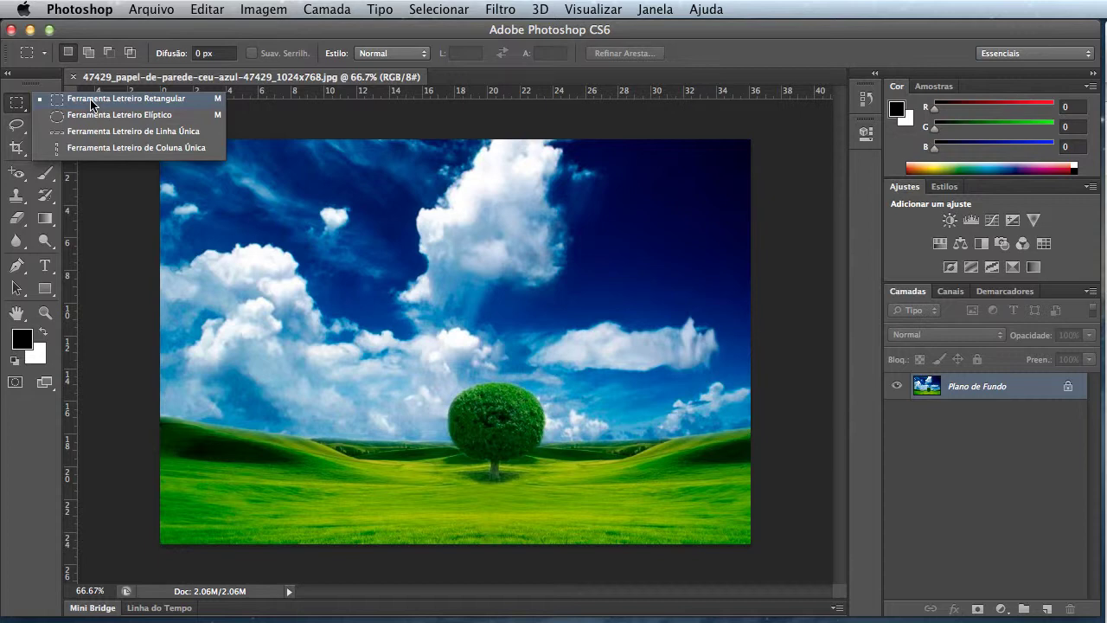
click(92, 104)
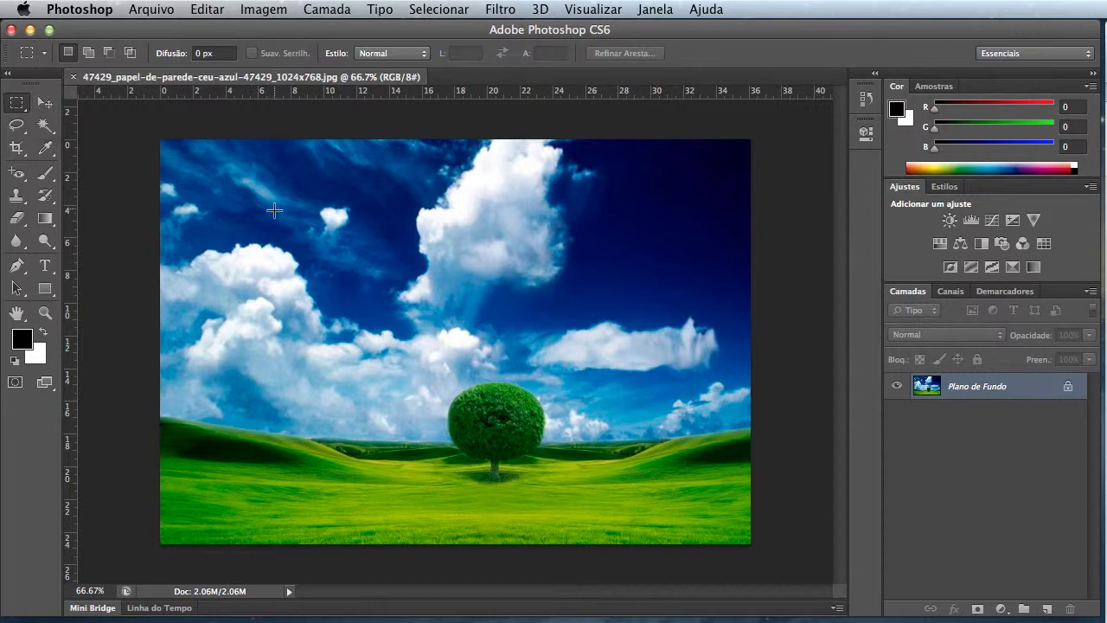
drag(274, 199, 641, 427)
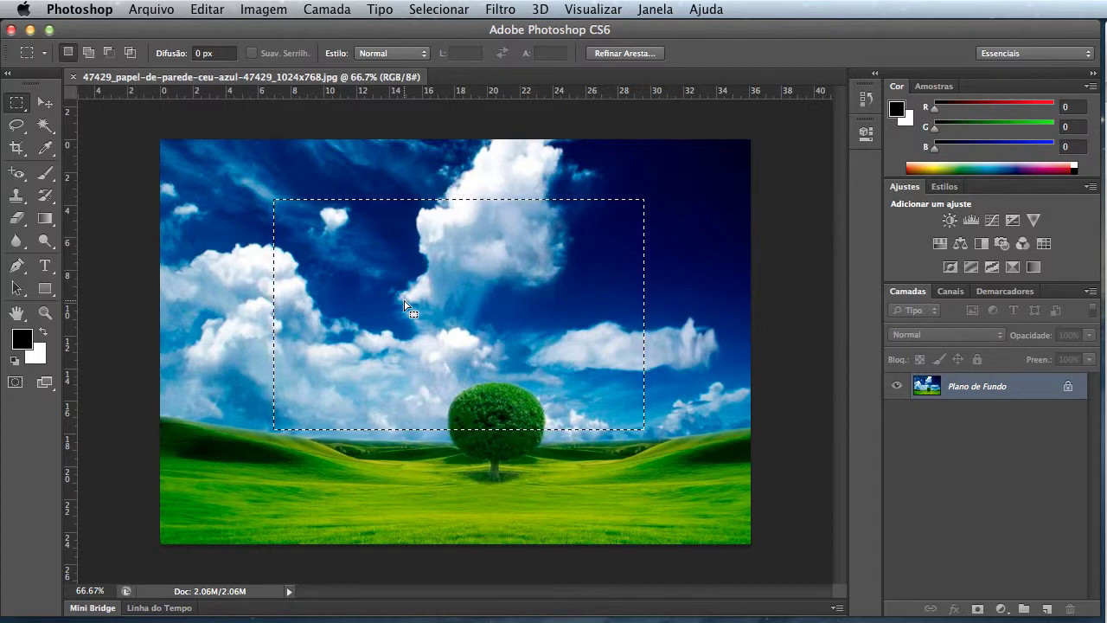
click(499, 10)
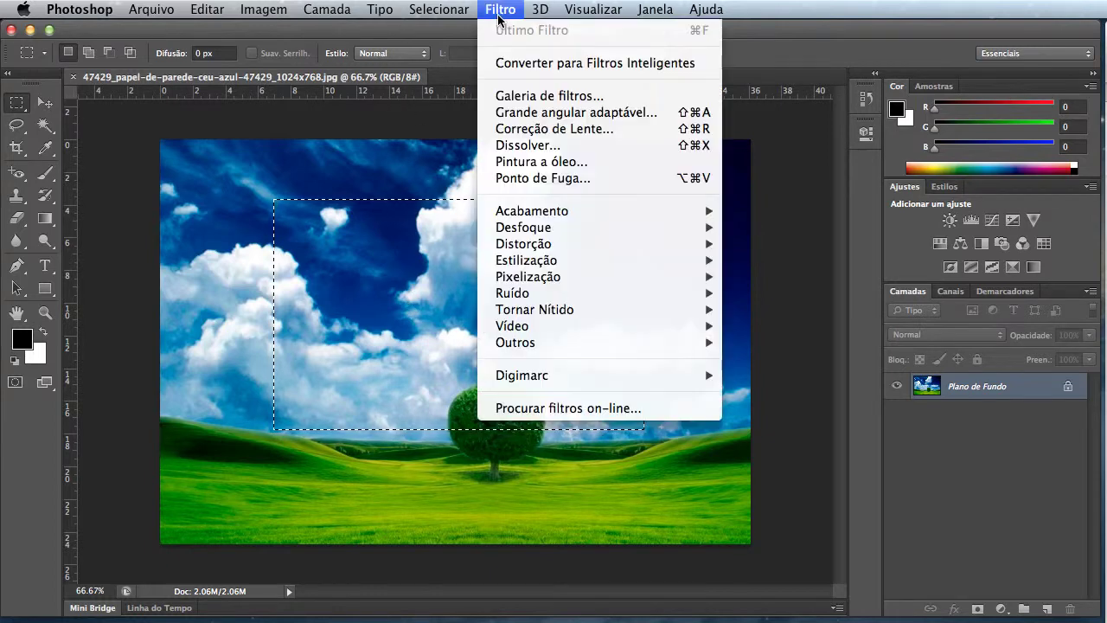
mouse_move(562, 227)
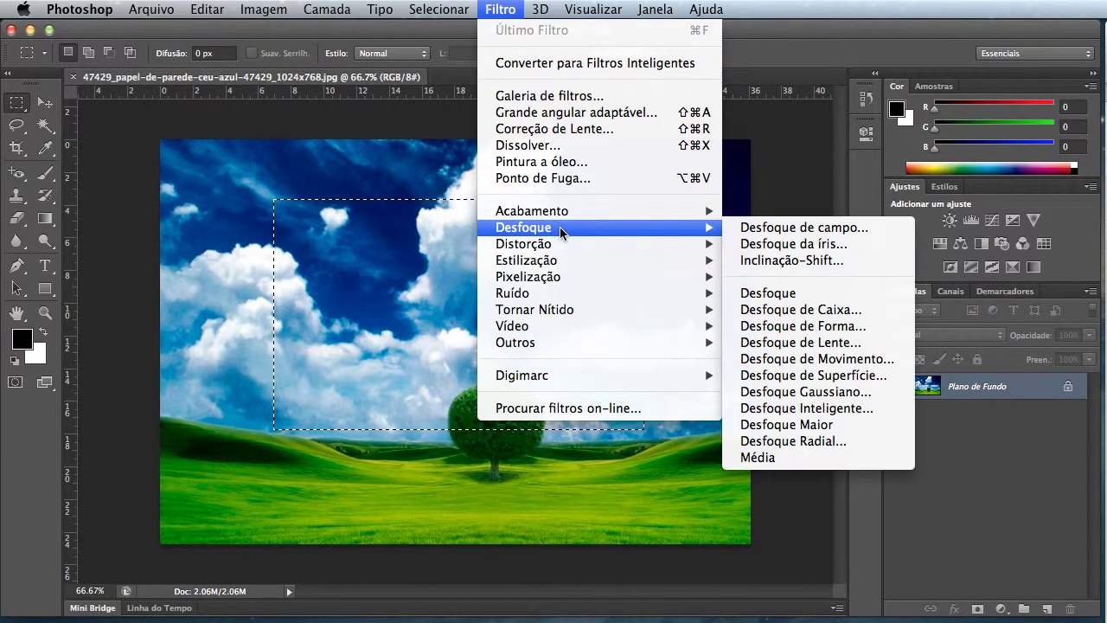
click(820, 400)
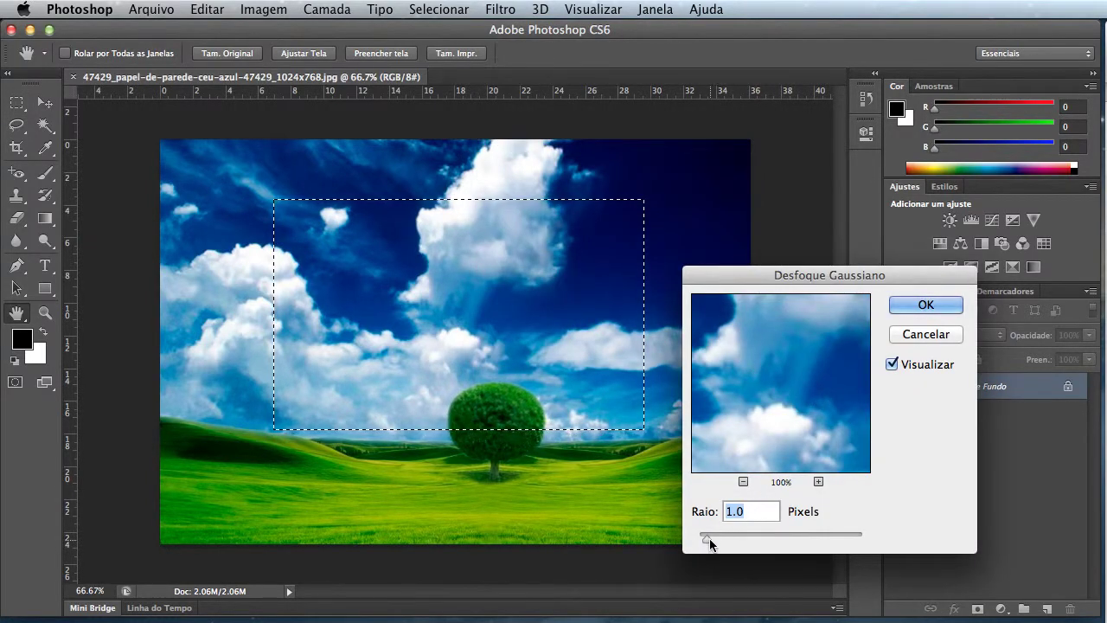
mouse_move(709, 542)
mouse_down()
mouse_move(840, 544)
mouse_move(779, 543)
mouse_up()
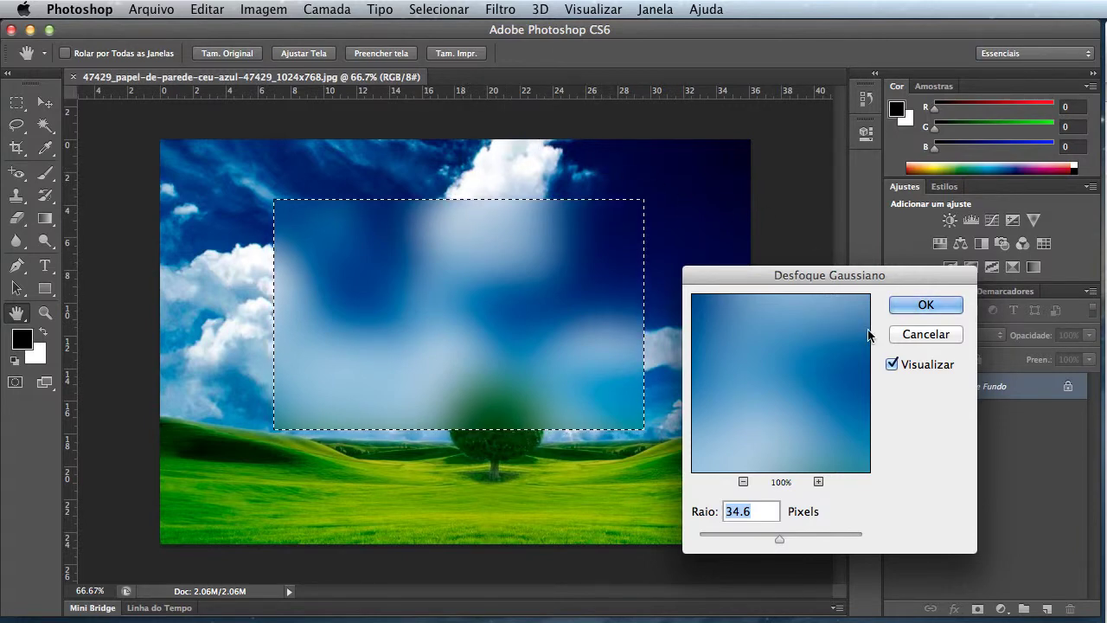
click(924, 335)
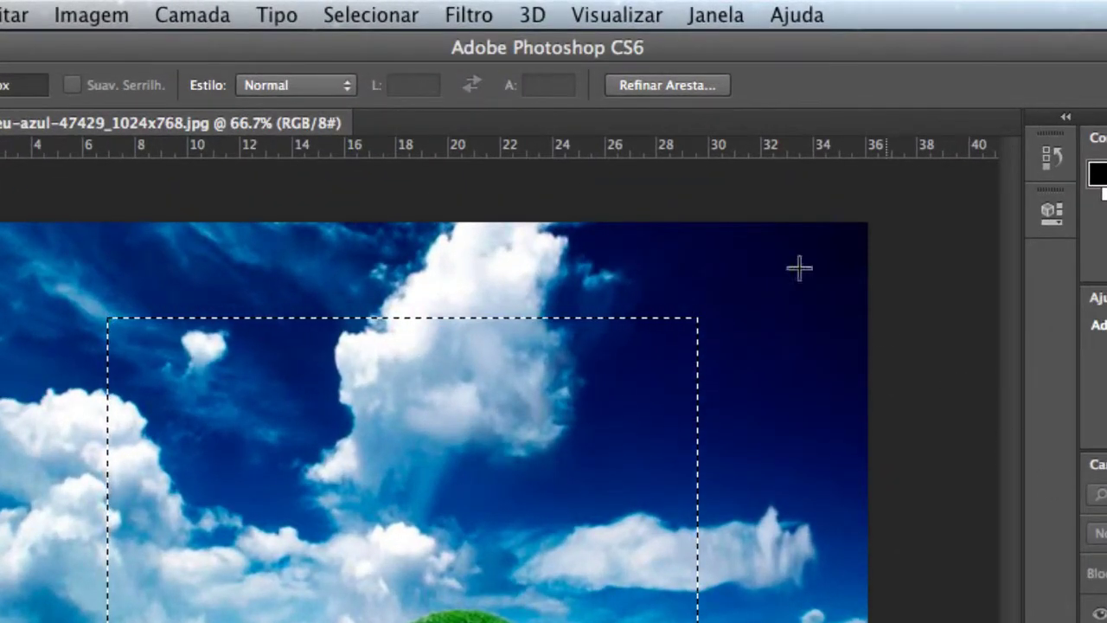
Deselect the rectangle using Selecionar > Cancelar seleção.
click(402, 25)
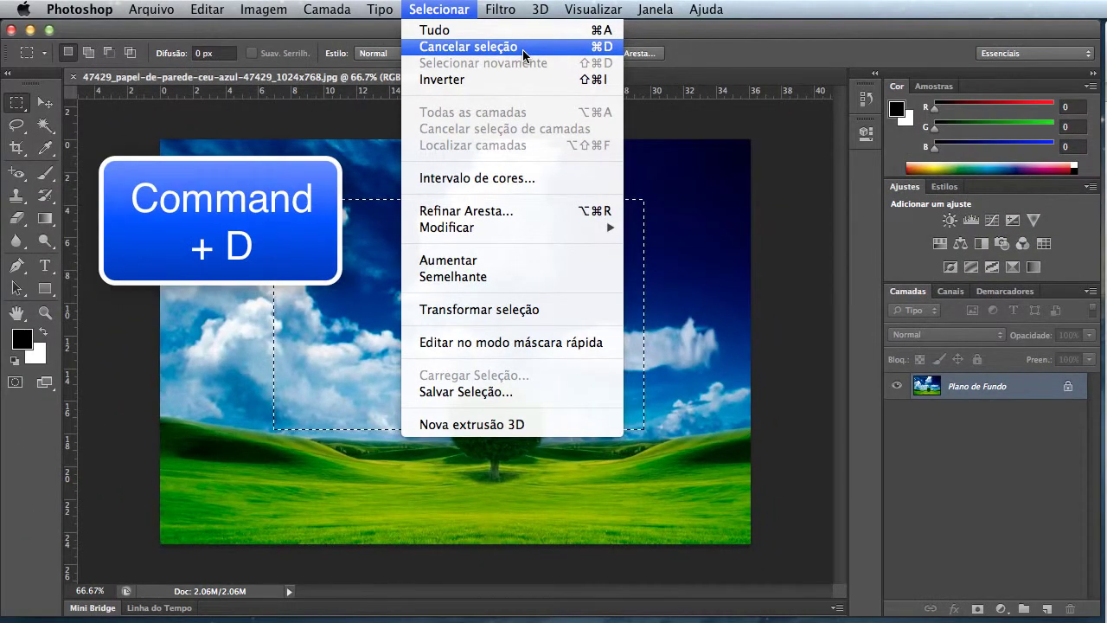
click(522, 47)
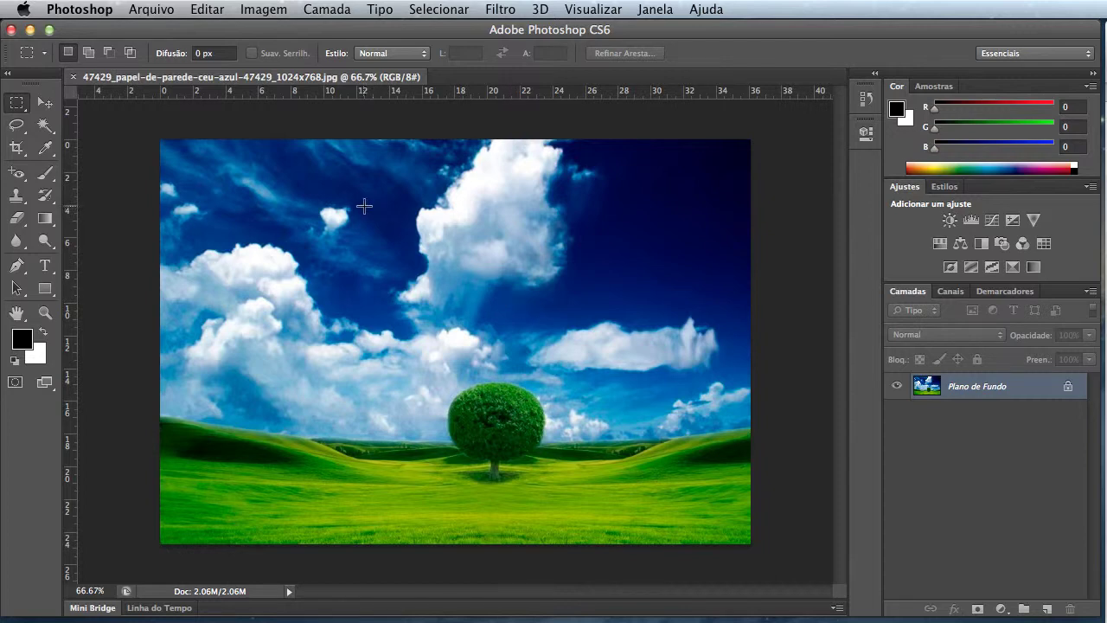
Select a rectangle around the tree, then switch to the Elliptical Marquee tool (Ferramenta Letreiro Elíptico).
drag(348, 196, 678, 486)
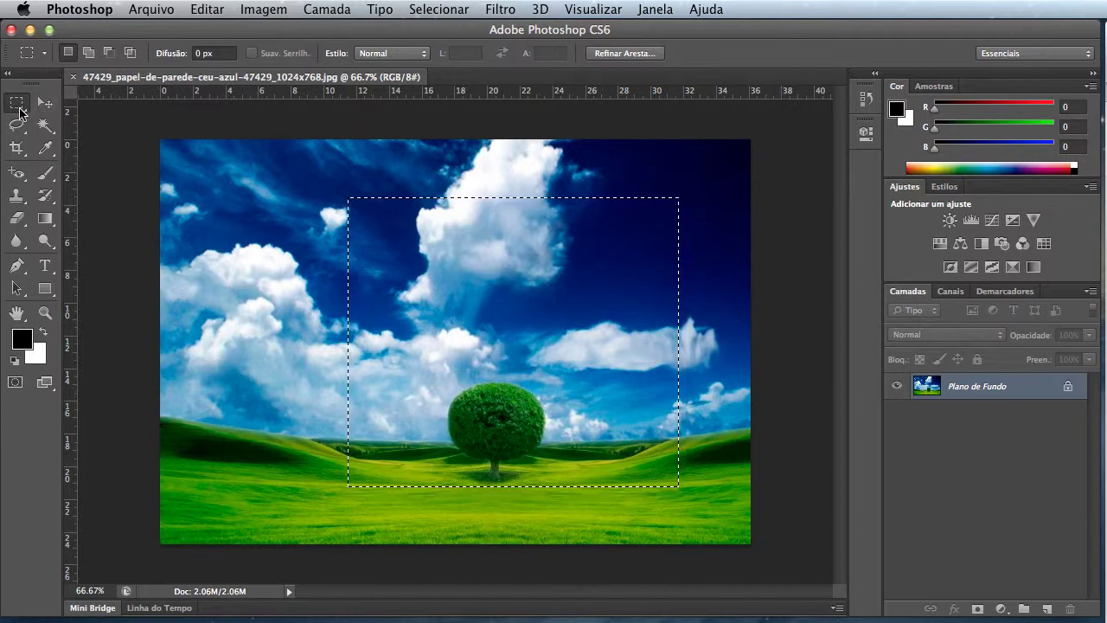
right_click(21, 113)
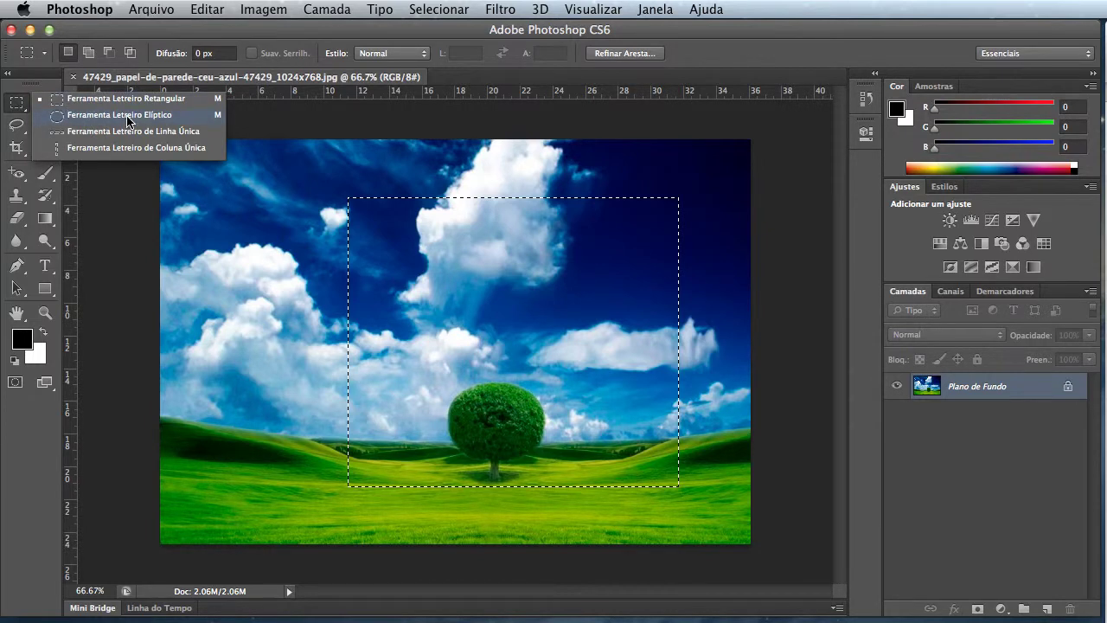
click(128, 115)
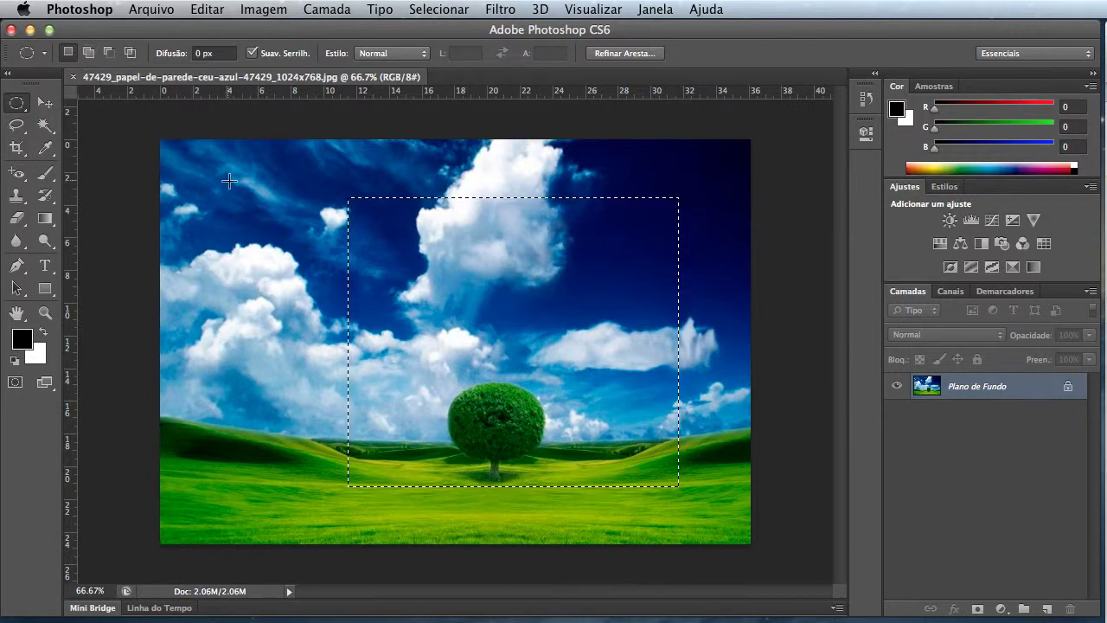
Try several elliptical selections across the sky, then clear them.
drag(224, 179, 571, 484)
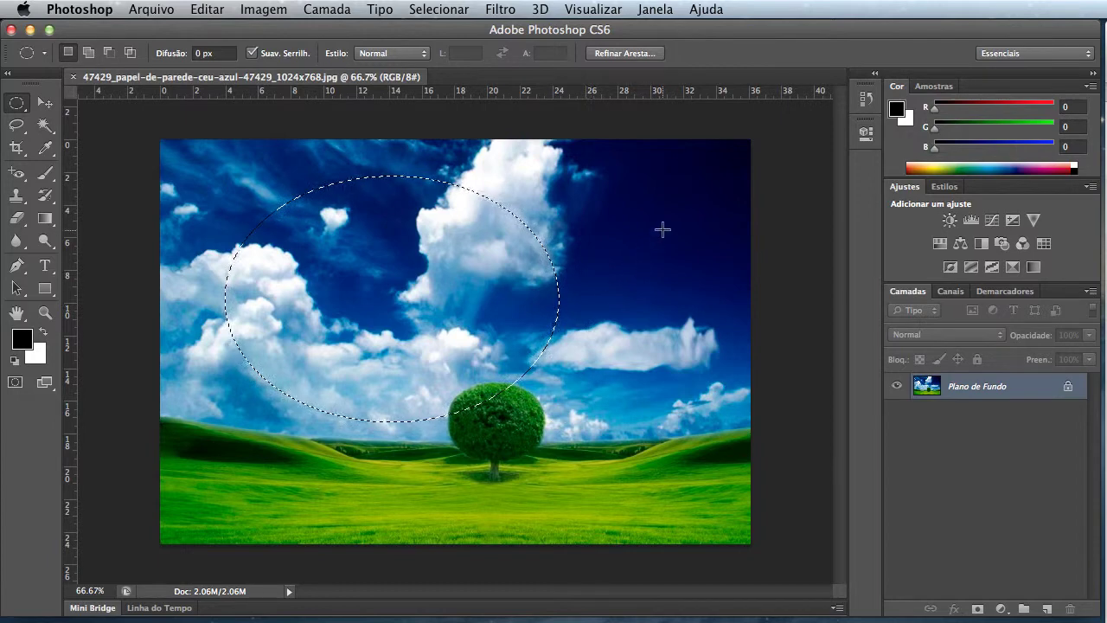
mouse_move(662, 227)
mouse_down()
mouse_move(479, 409)
mouse_move(420, 433)
mouse_up()
drag(225, 209, 436, 474)
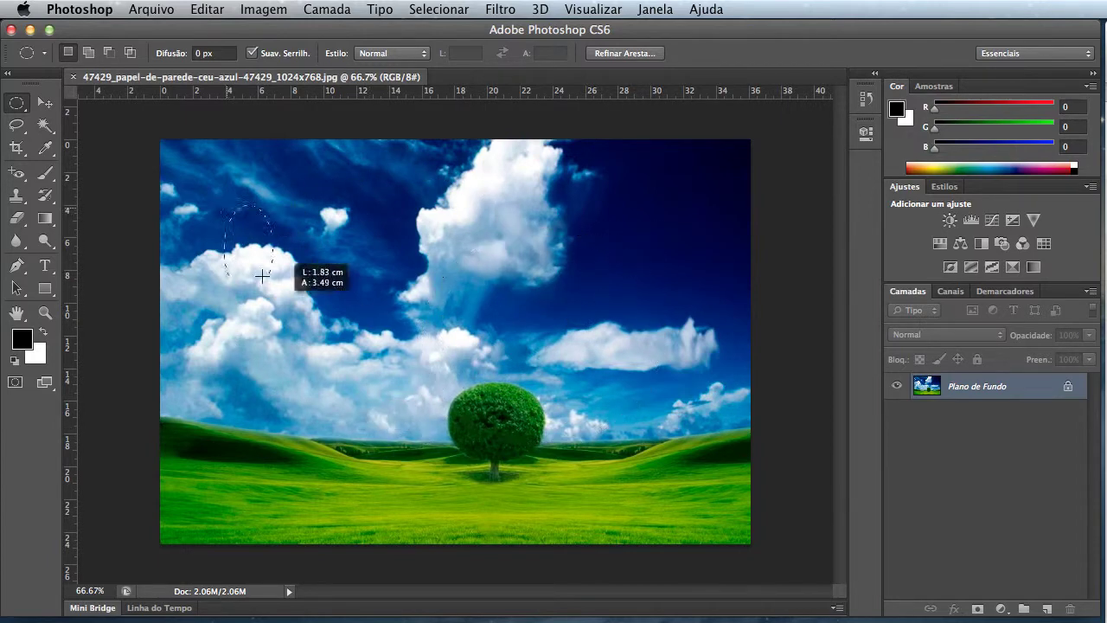
drag(477, 234, 641, 448)
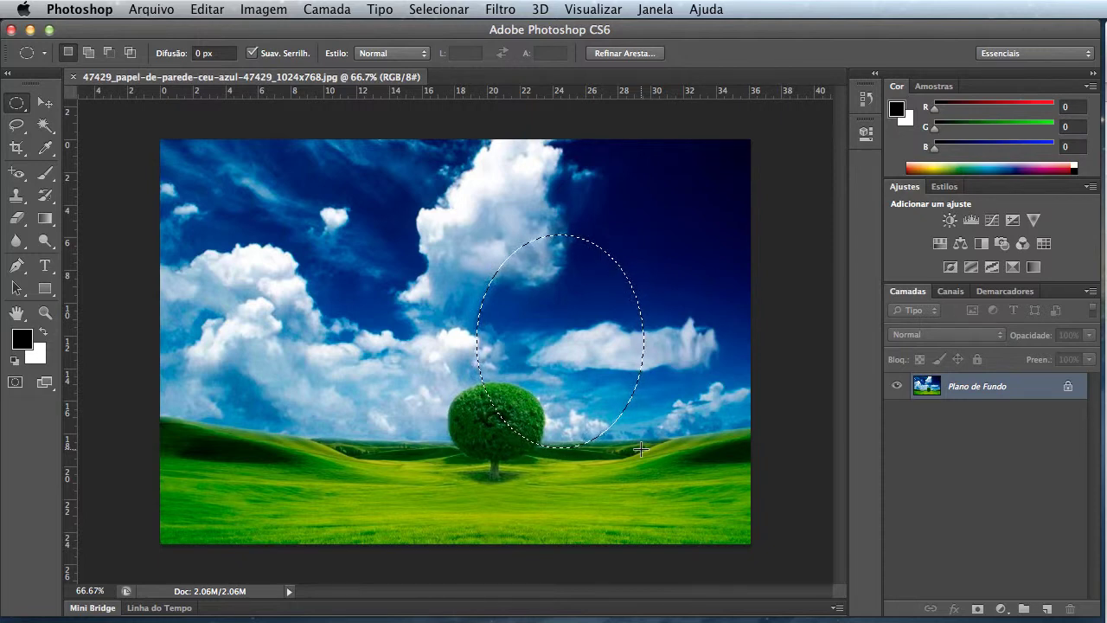
click(641, 448)
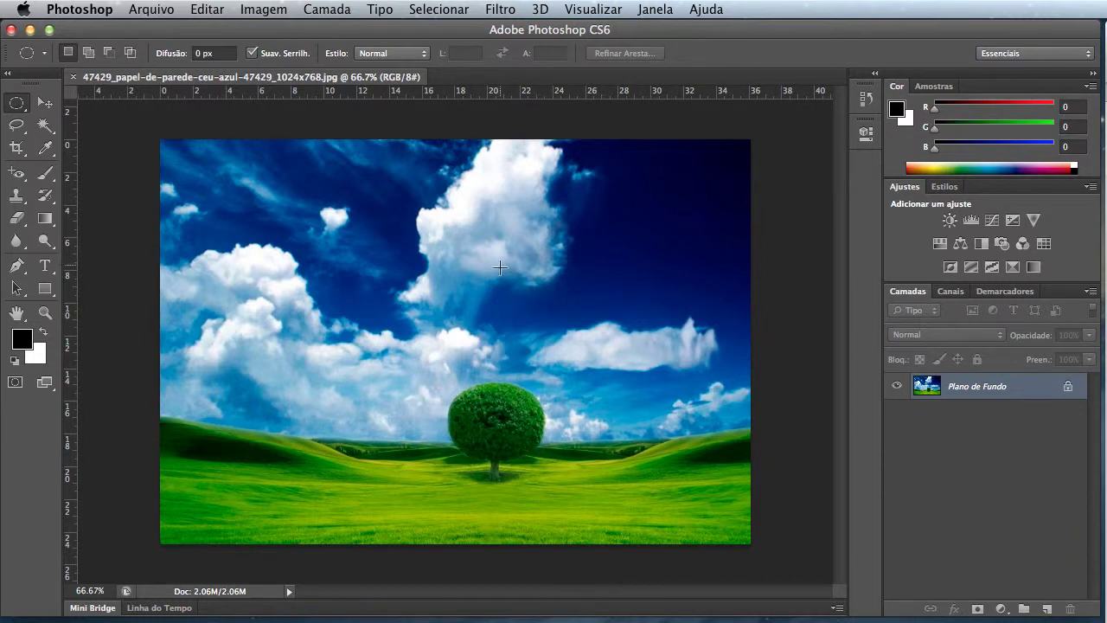
Draw a Shift-constrained circle over the central cloud, clear it, and return to Rectangular Marquee.
drag(330, 194, 449, 298)
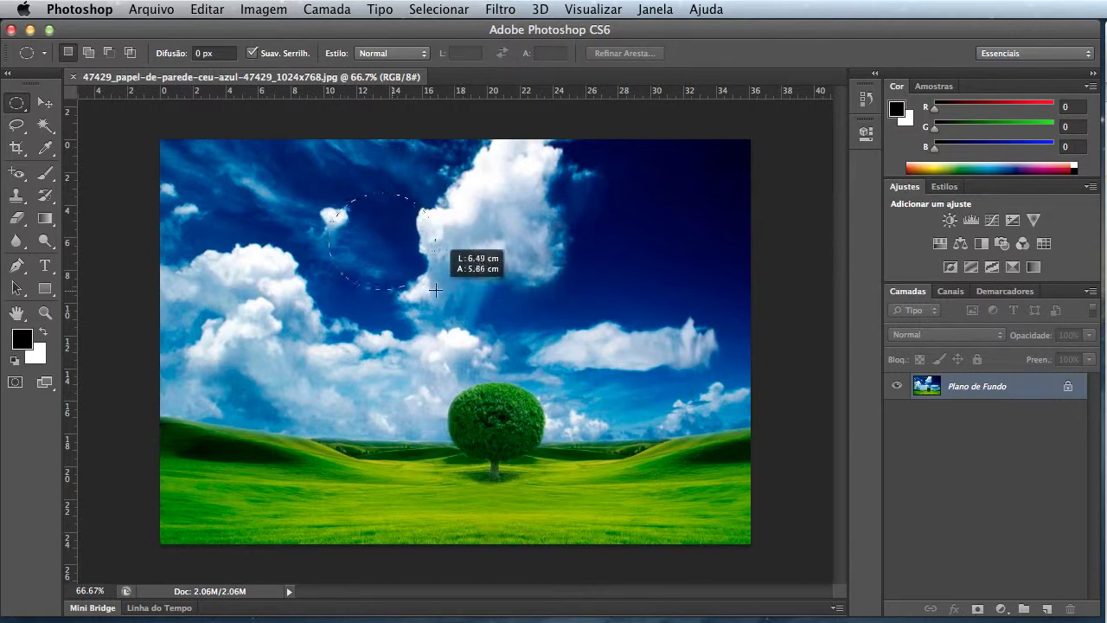
key(shift)
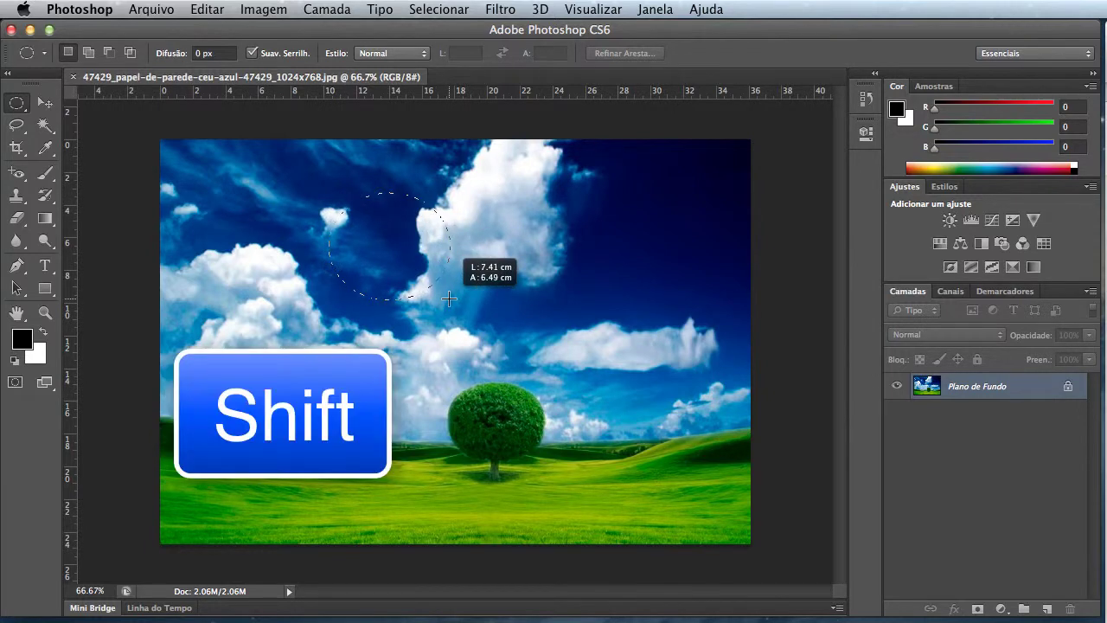
mouse_move(449, 298)
mouse_down()
mouse_move(588, 393)
mouse_move(626, 456)
mouse_move(533, 356)
mouse_move(608, 475)
mouse_move(608, 425)
mouse_move(580, 386)
mouse_up()
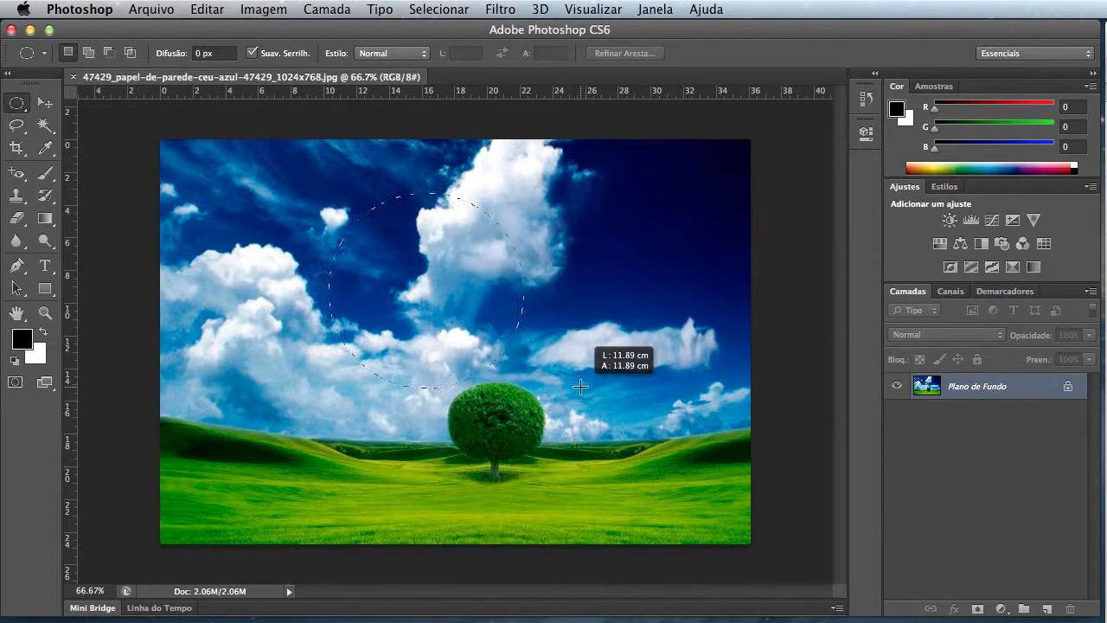
drag(580, 387, 580, 387)
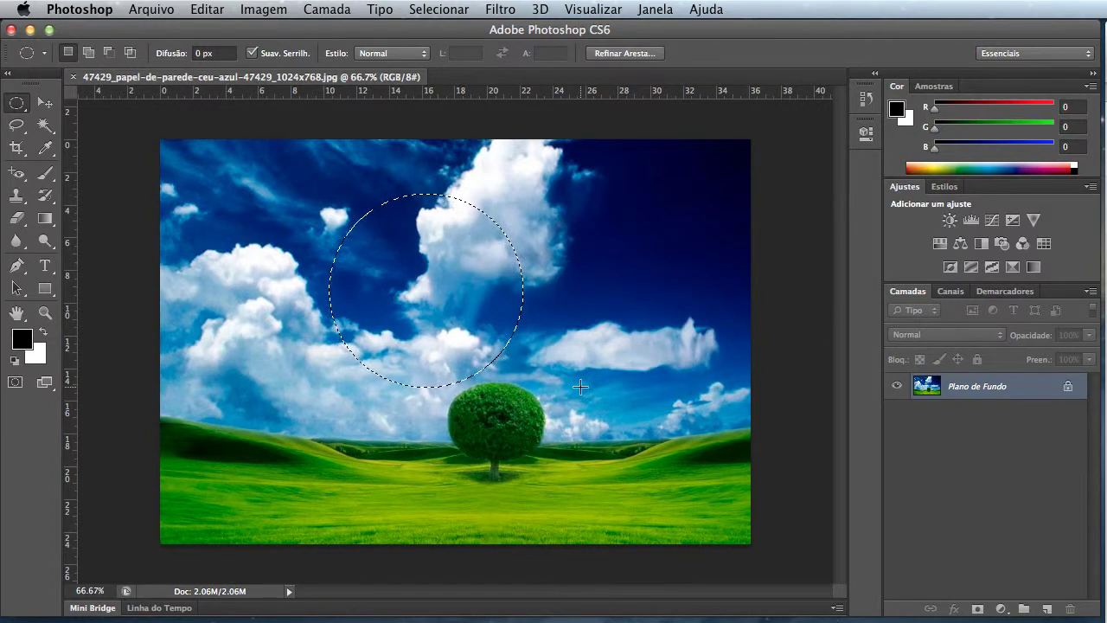
click(579, 386)
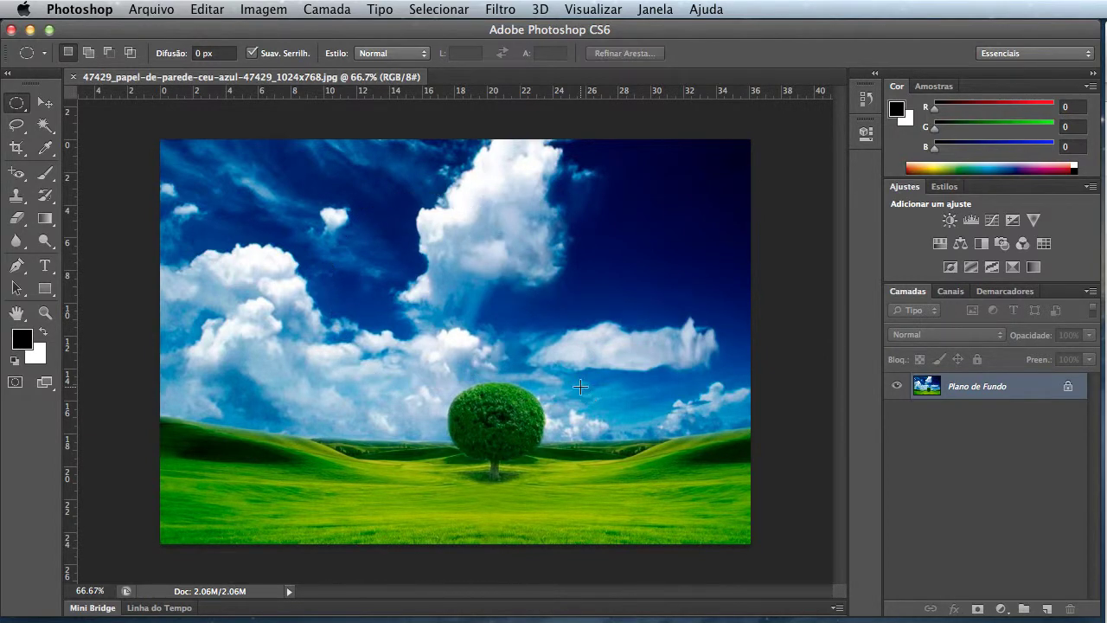
right_click(17, 102)
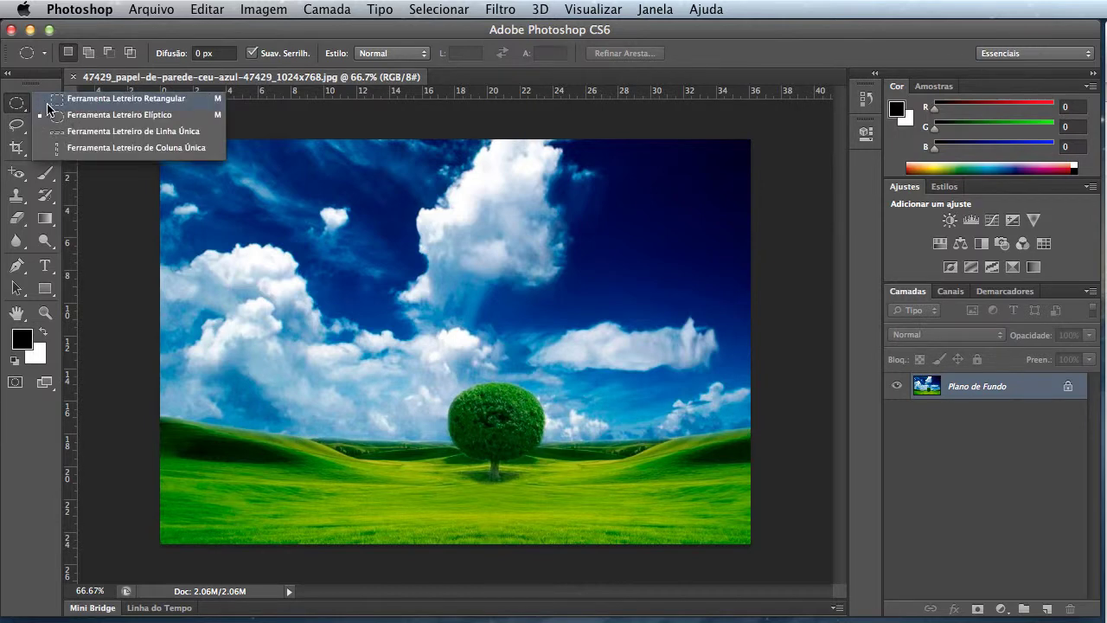
click(95, 102)
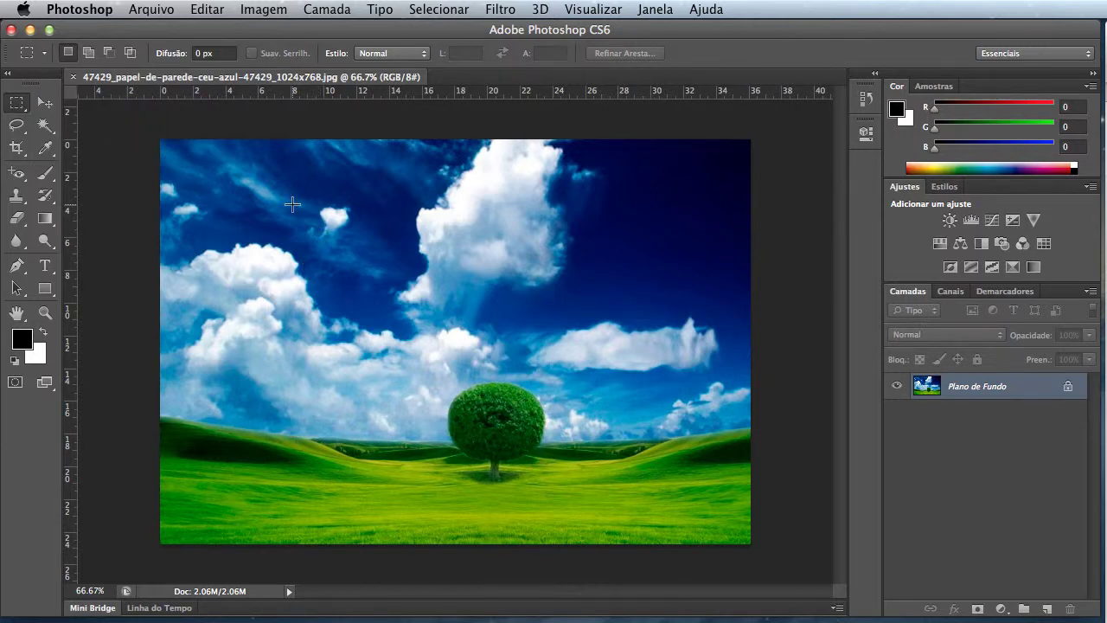
Draw several trial rectangles, then move the last one down over the left clouds and hills.
mouse_move(297, 186)
mouse_down()
mouse_move(398, 273)
mouse_move(562, 380)
mouse_up()
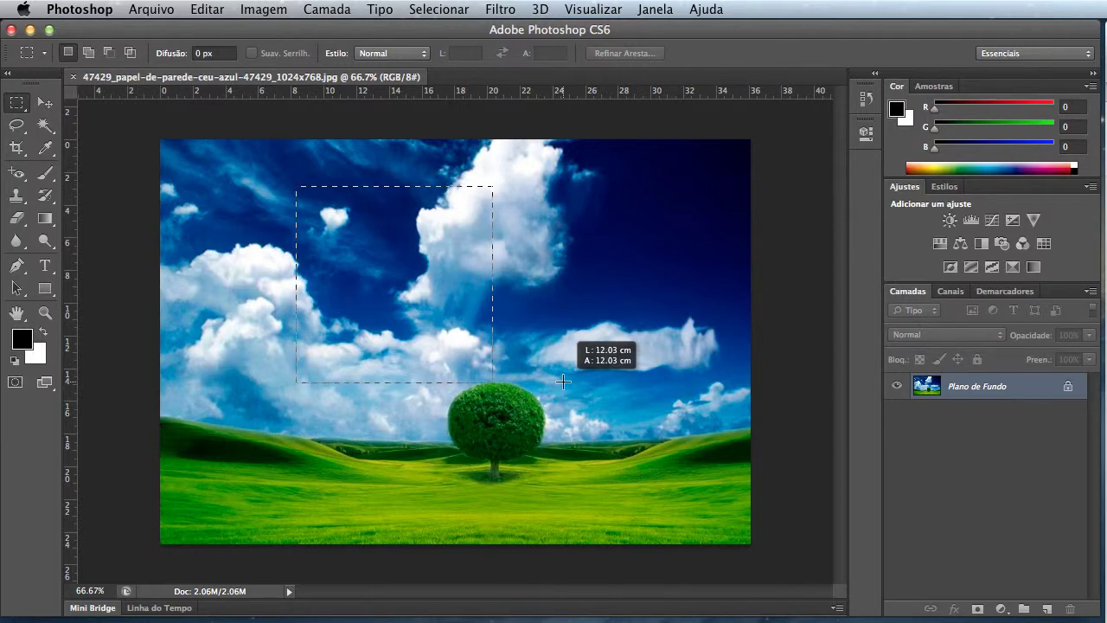
drag(562, 381, 562, 381)
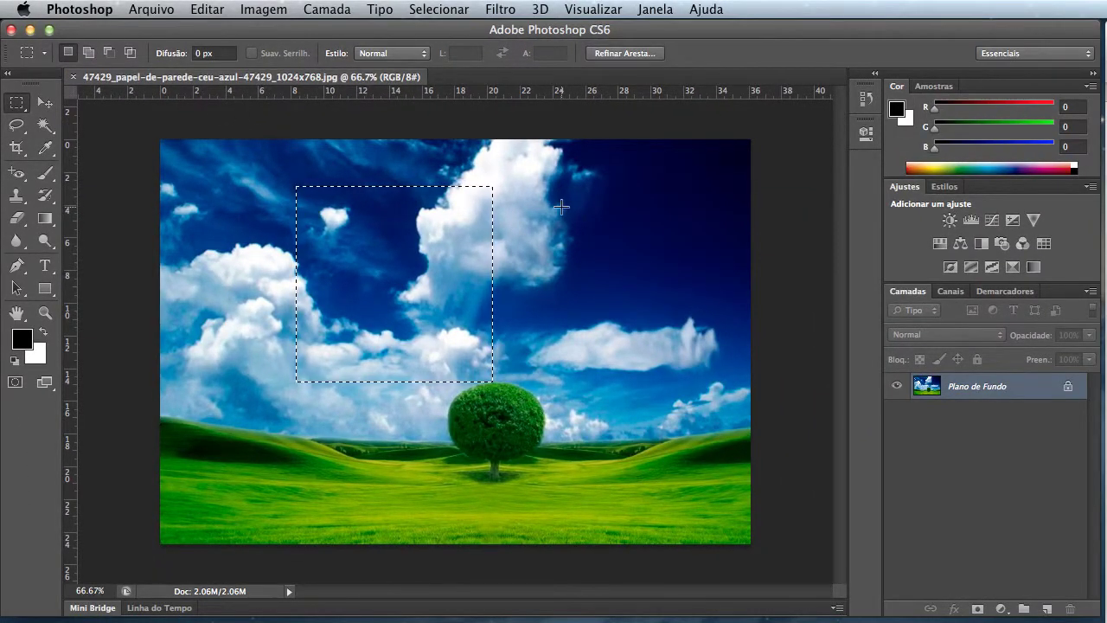
drag(570, 193, 694, 303)
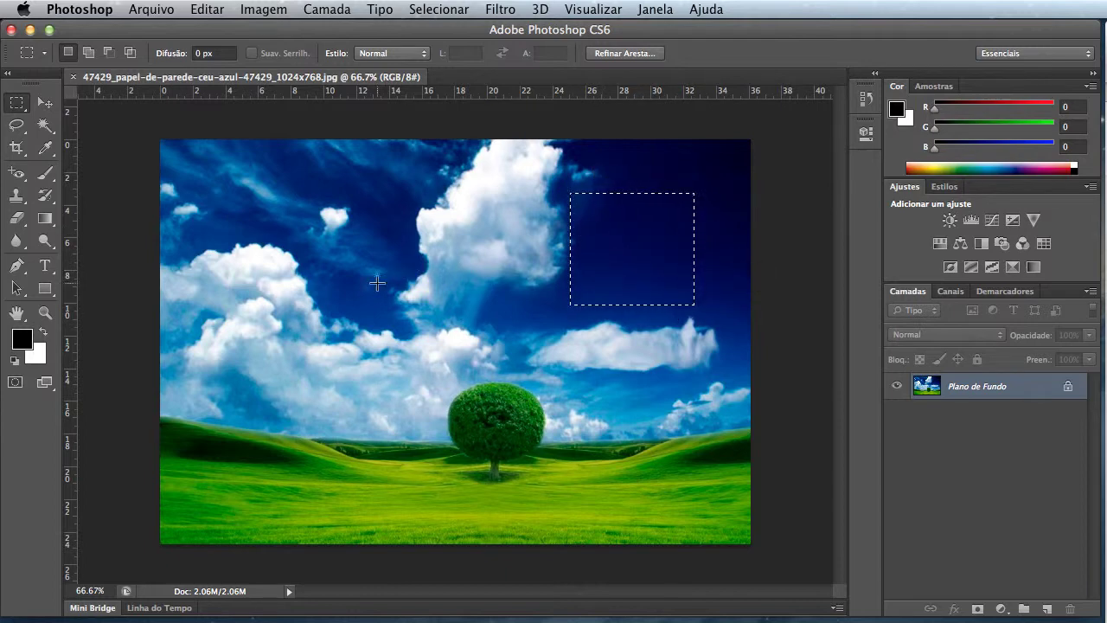
drag(373, 286, 210, 457)
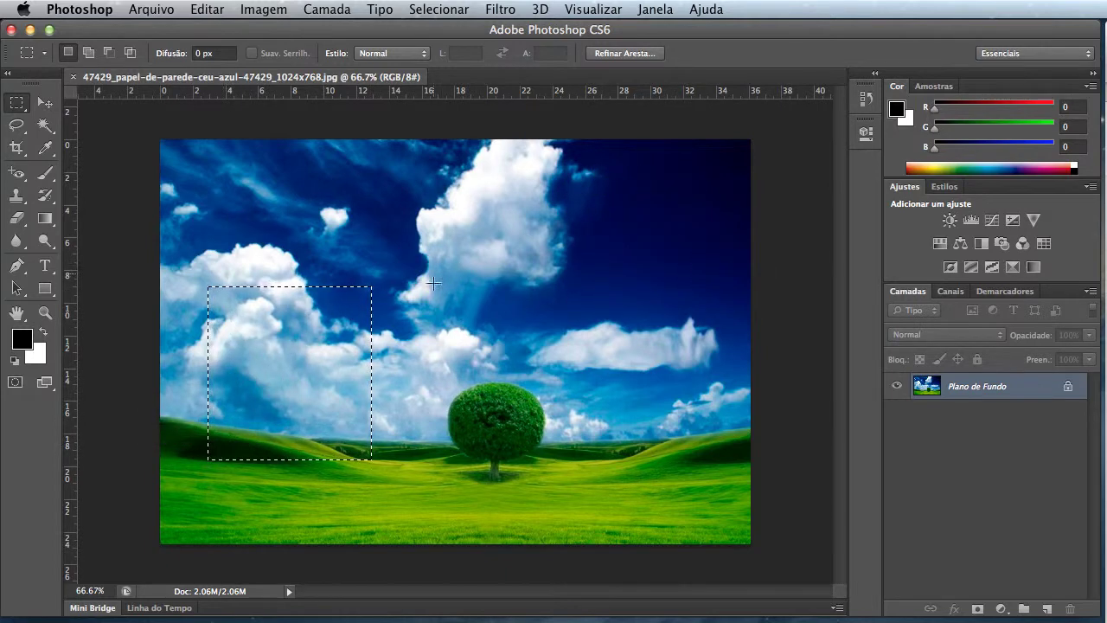
drag(523, 194, 697, 375)
drag(297, 177, 485, 334)
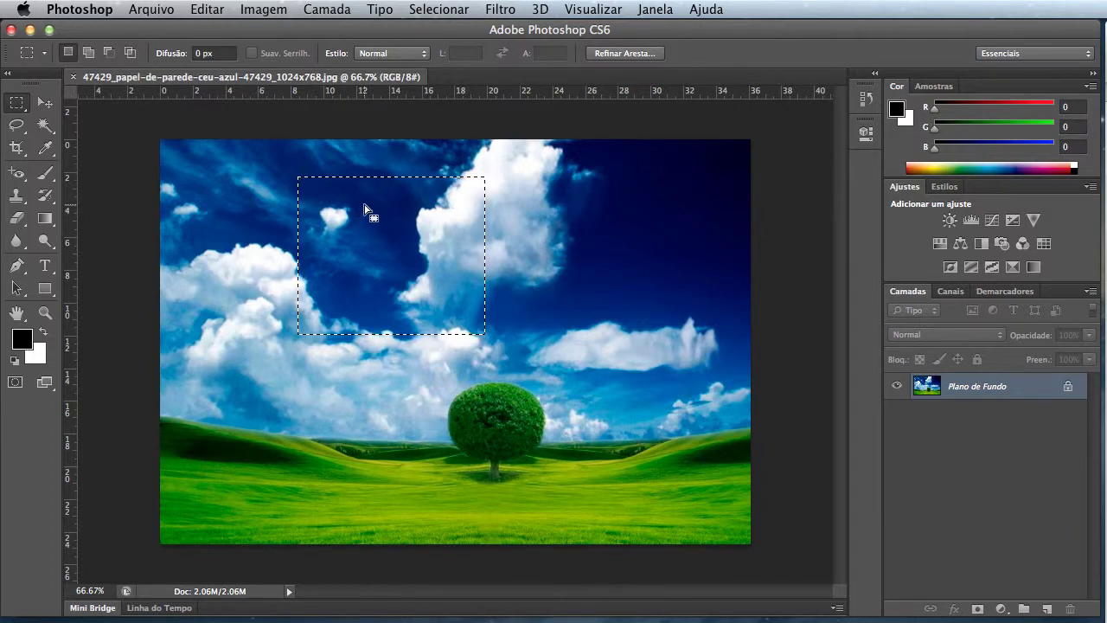
mouse_move(364, 207)
mouse_down()
mouse_move(588, 315)
mouse_move(461, 383)
mouse_move(619, 243)
mouse_move(355, 276)
mouse_move(359, 289)
mouse_move(293, 347)
mouse_move(281, 386)
mouse_move(306, 378)
mouse_up()
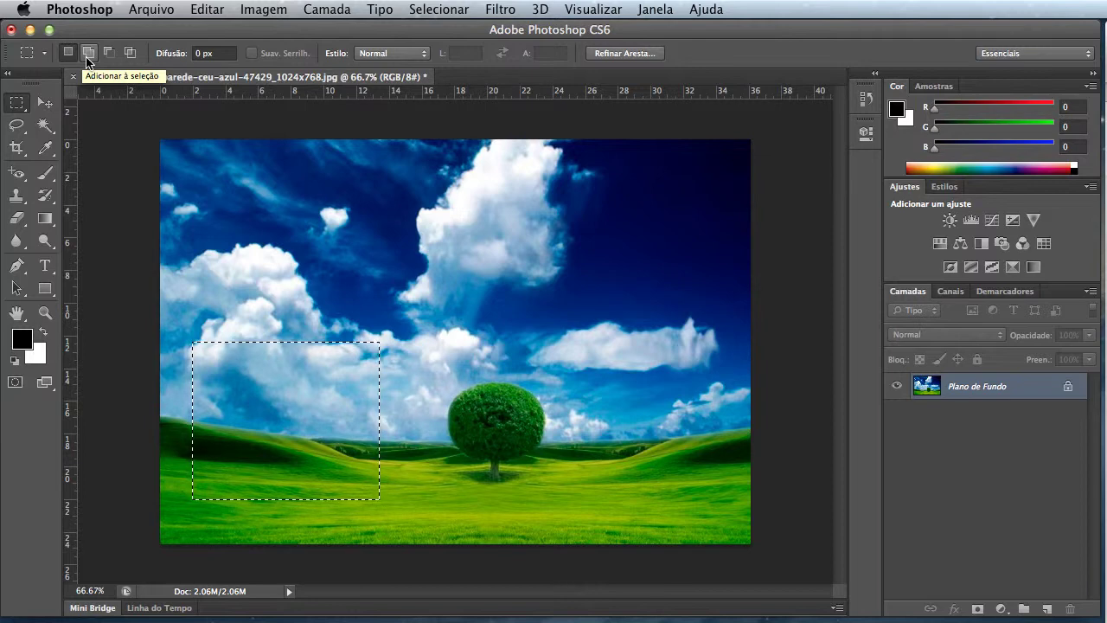
With Add to Selection, join rectangles over cloud, sky, tree and grass, then deselect everything with Ctrl+D.
click(87, 54)
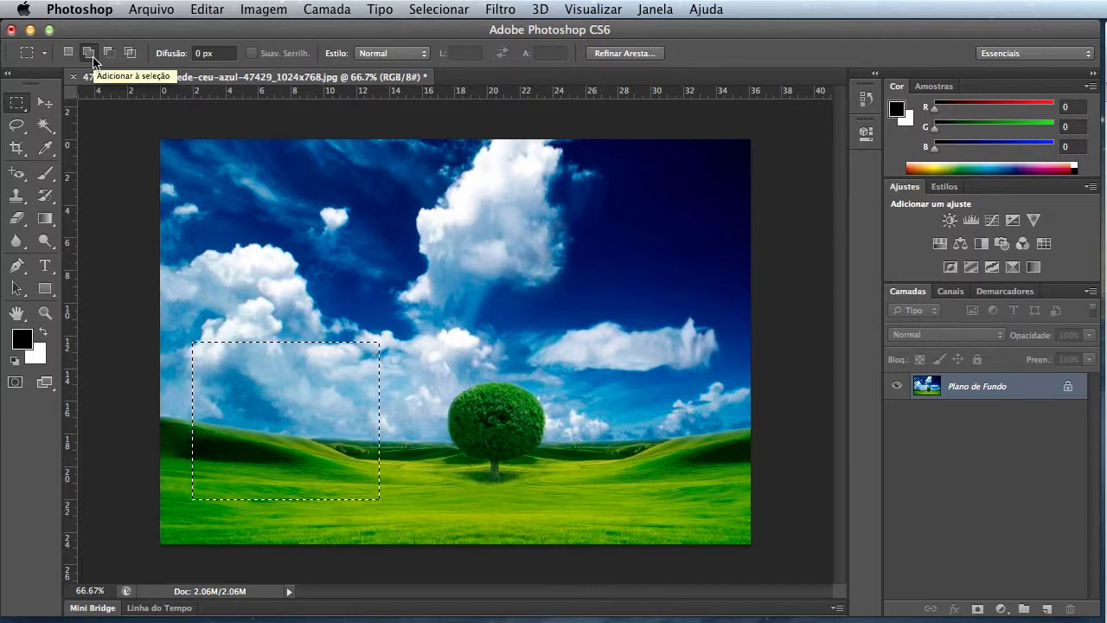
click(93, 58)
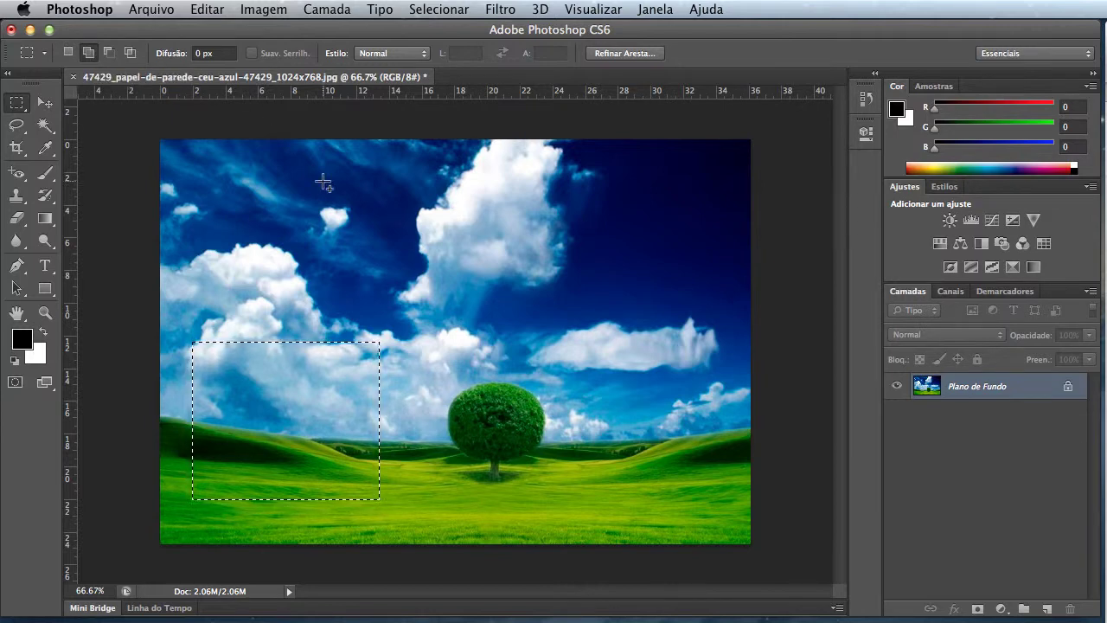
drag(317, 179, 446, 284)
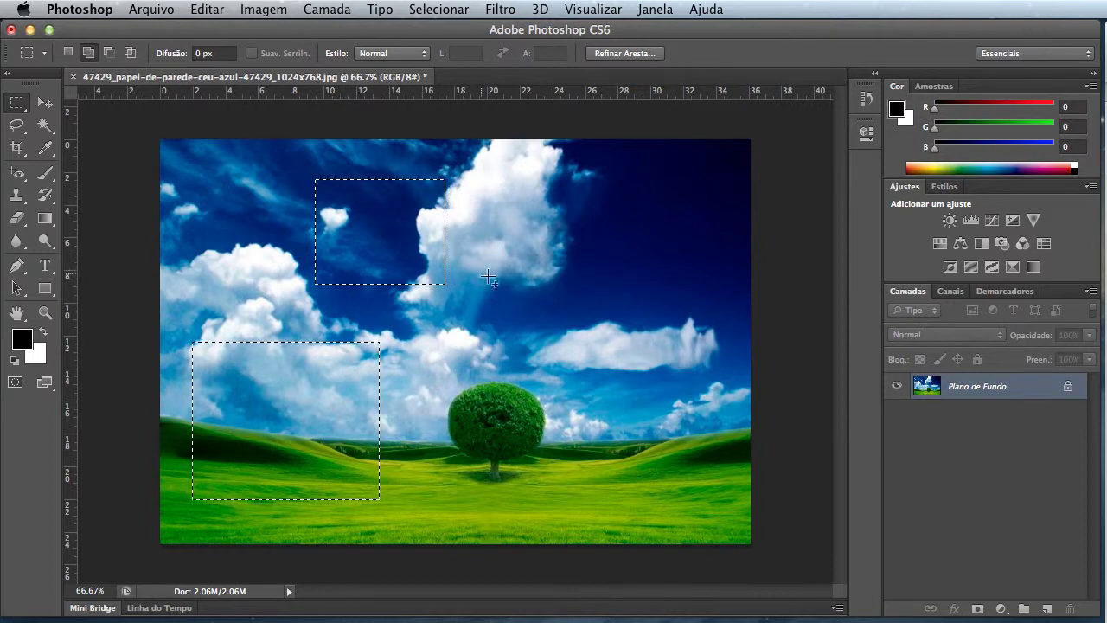
drag(530, 255, 363, 413)
drag(679, 305, 572, 415)
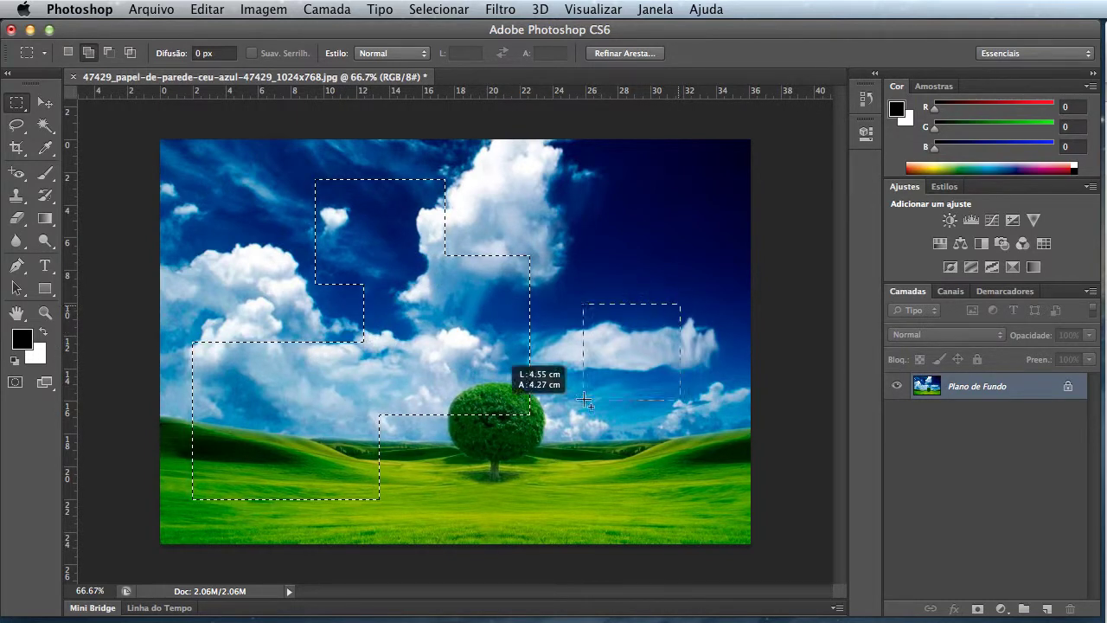
drag(658, 187, 553, 235)
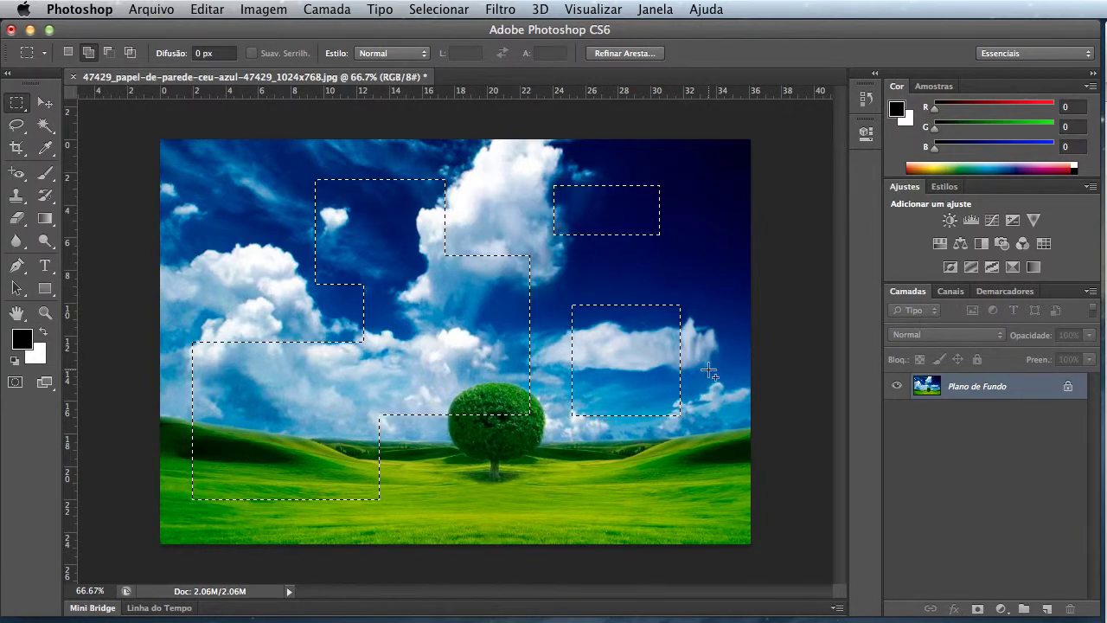
drag(708, 370, 485, 491)
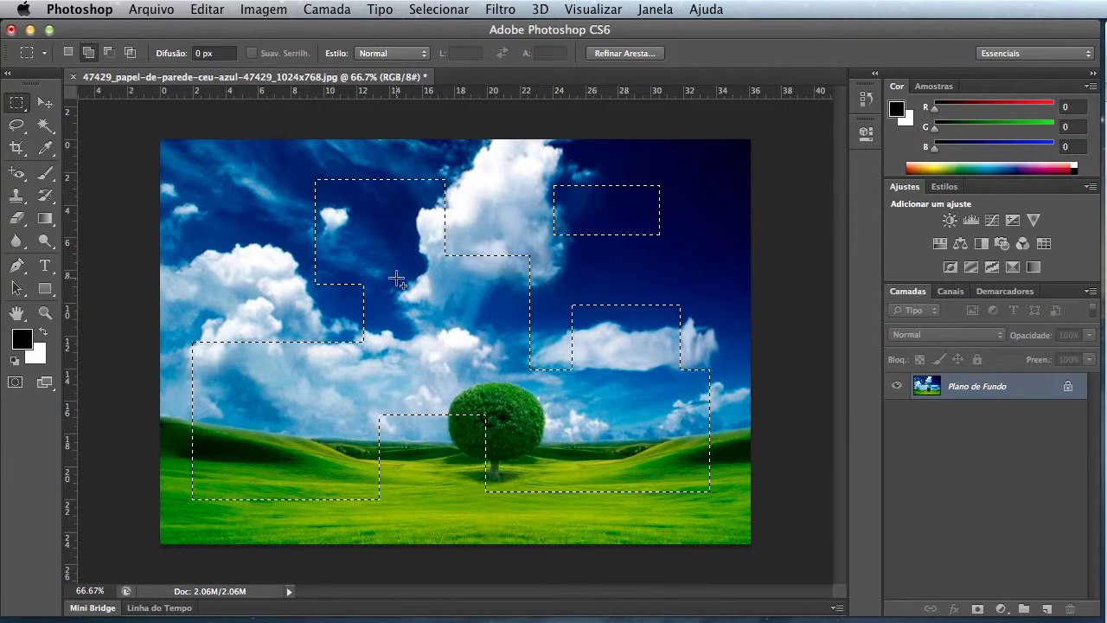
key(ctrl+d)
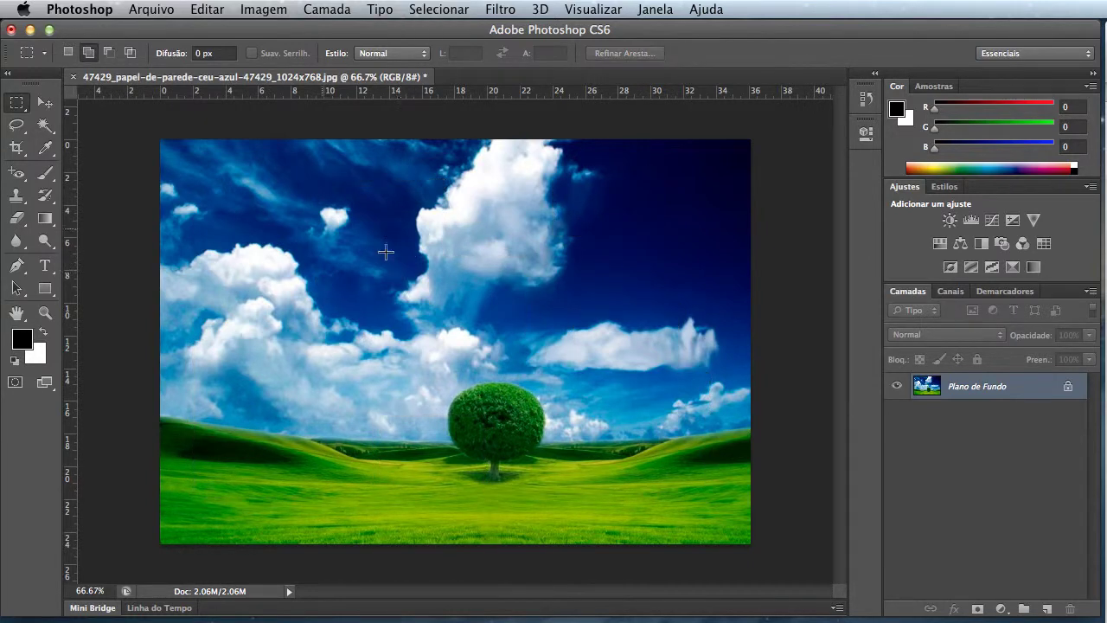
Switch to the Elliptical Marquee and place an ellipse over the left clouds.
right_click(16, 104)
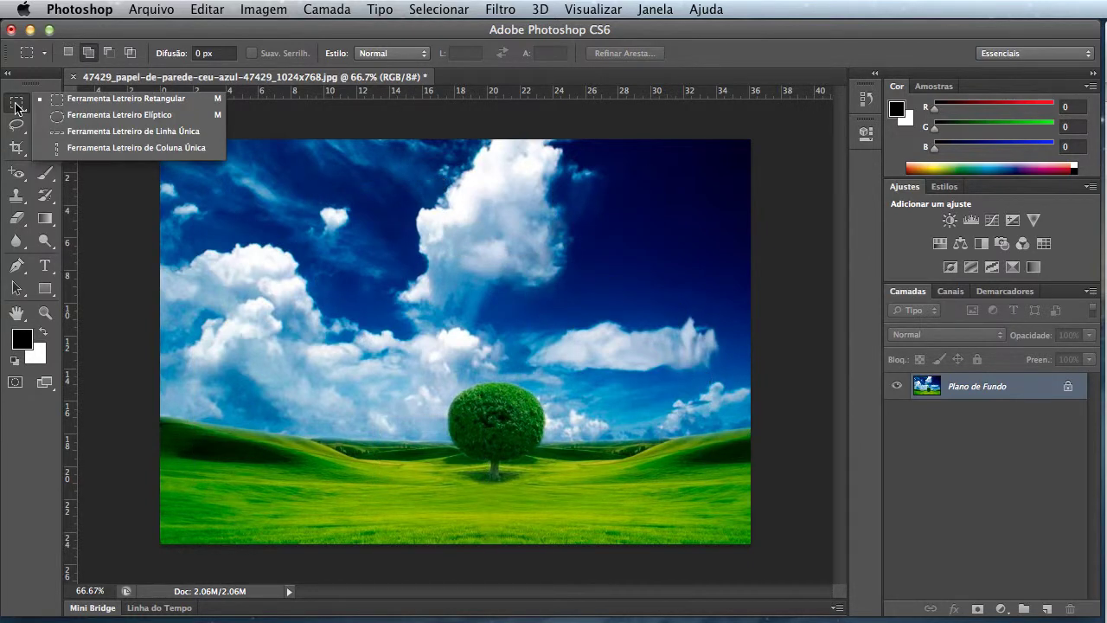
click(75, 115)
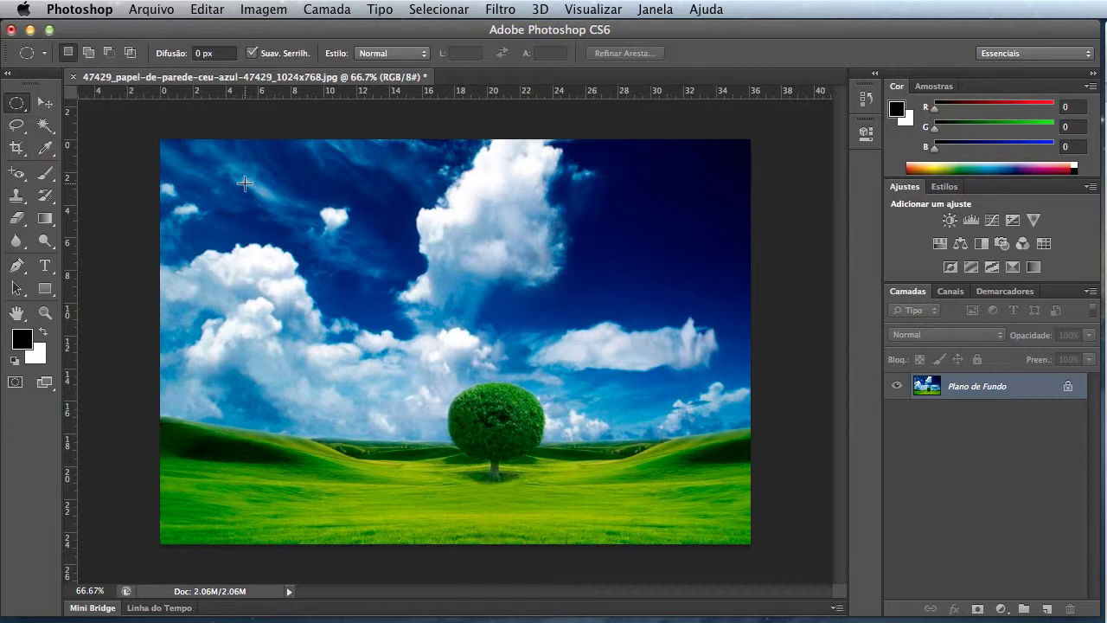
drag(233, 172, 403, 354)
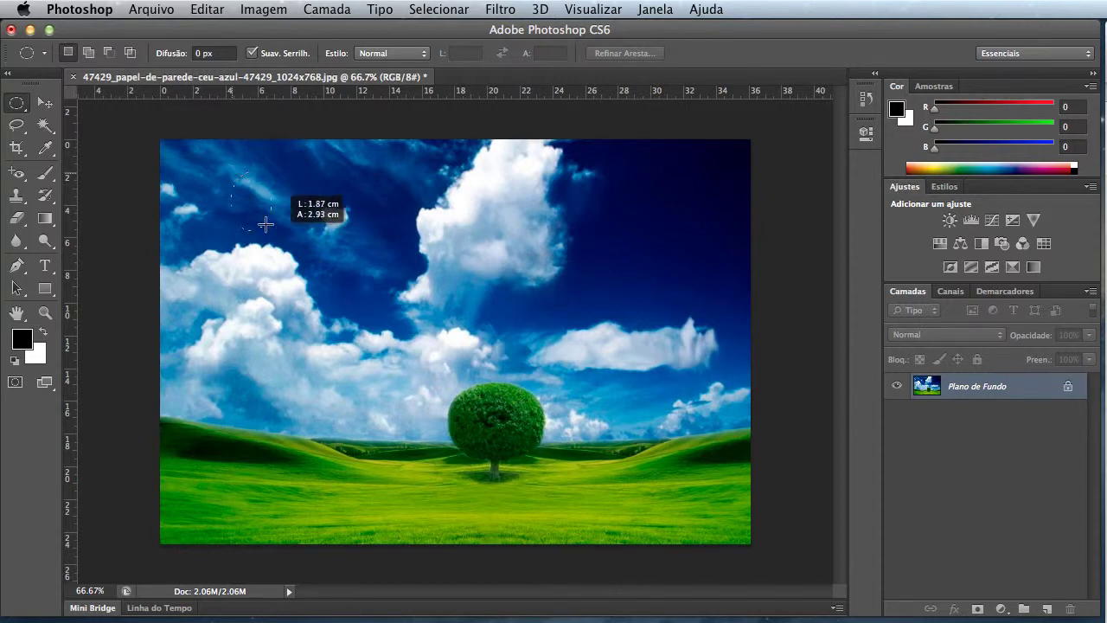
drag(350, 221, 338, 241)
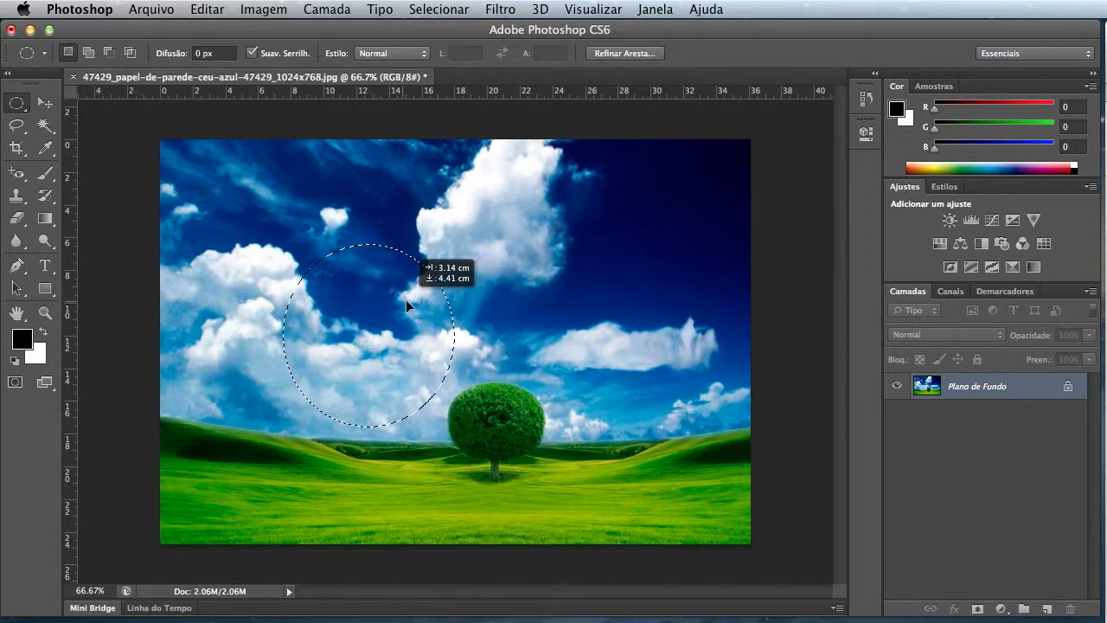
With Add to Selection, add ellipses over the central cloud, the tree and the grass.
click(90, 53)
drag(374, 163, 461, 298)
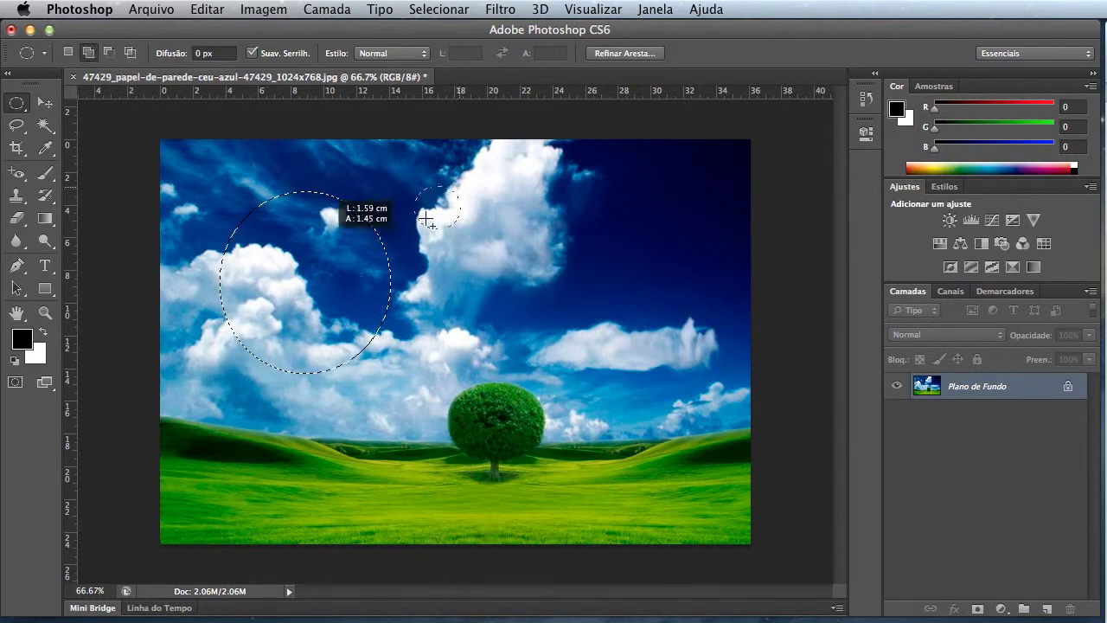
mouse_move(322, 261)
mouse_down()
mouse_move(489, 424)
mouse_move(597, 467)
mouse_up()
drag(311, 252, 551, 464)
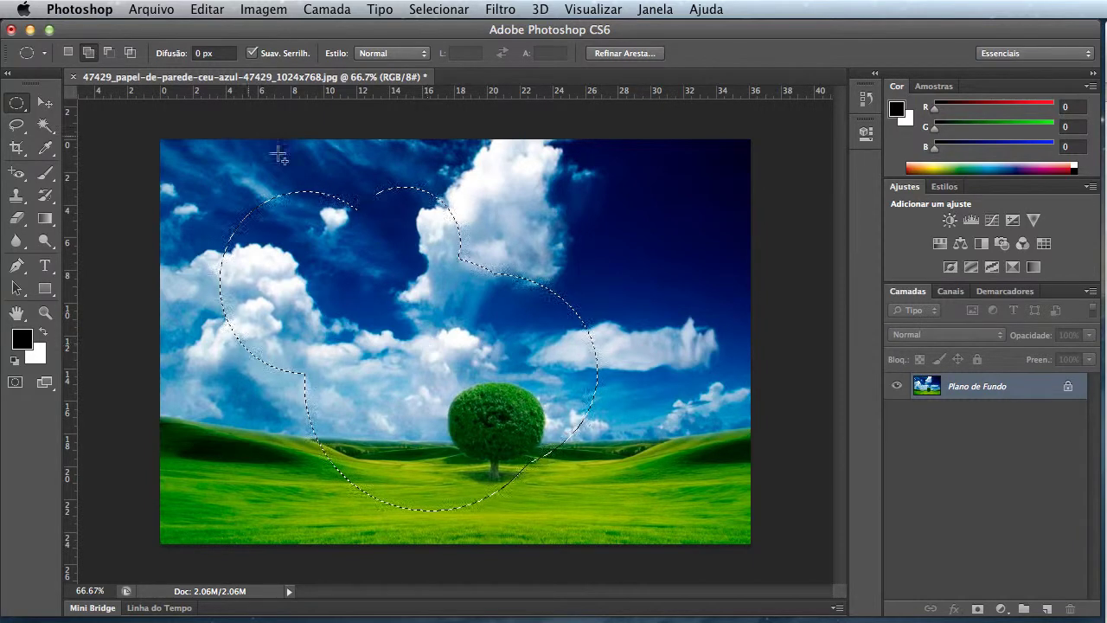
Subtract ellipses from the upper-left and lower-left areas, leaving a notched circle around the central cloud.
click(113, 57)
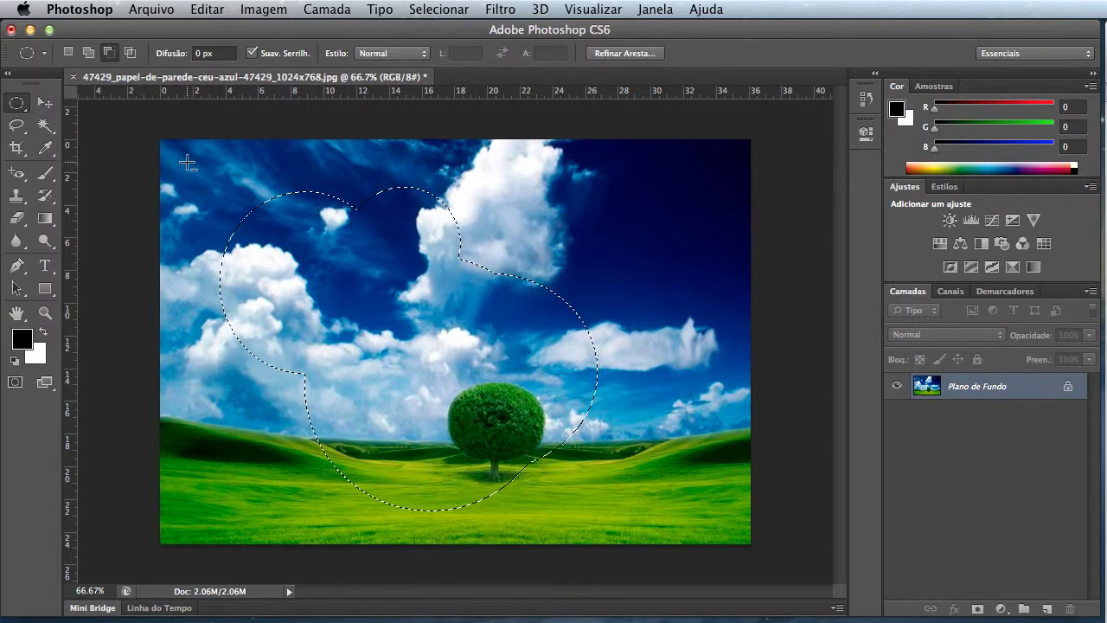
mouse_move(192, 166)
mouse_down()
mouse_move(250, 221)
mouse_move(314, 317)
mouse_move(393, 382)
mouse_up()
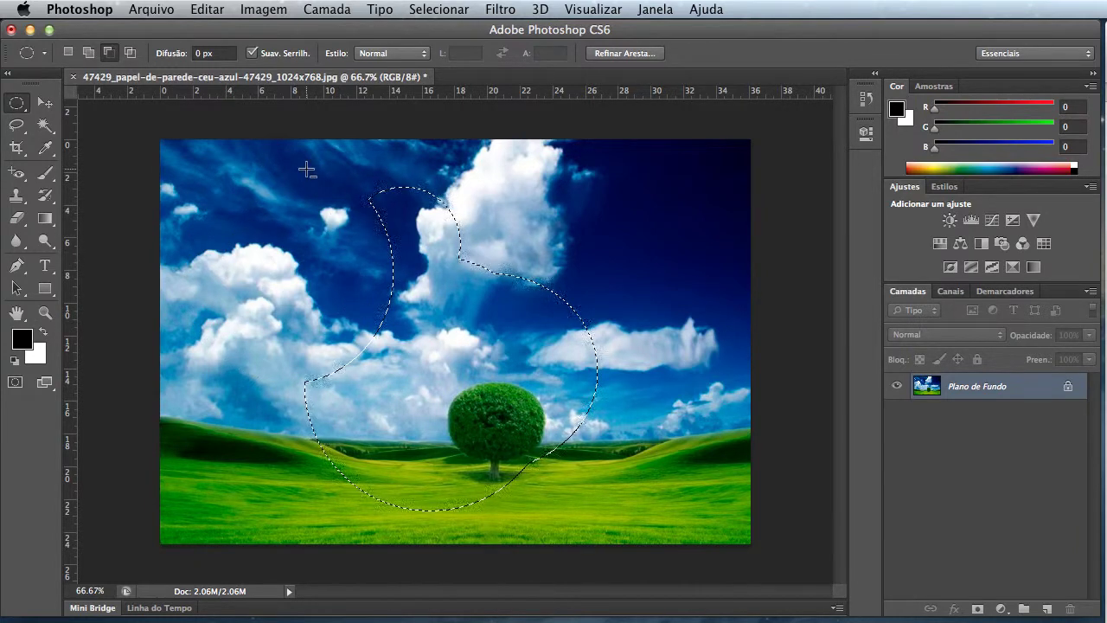
drag(305, 163, 495, 307)
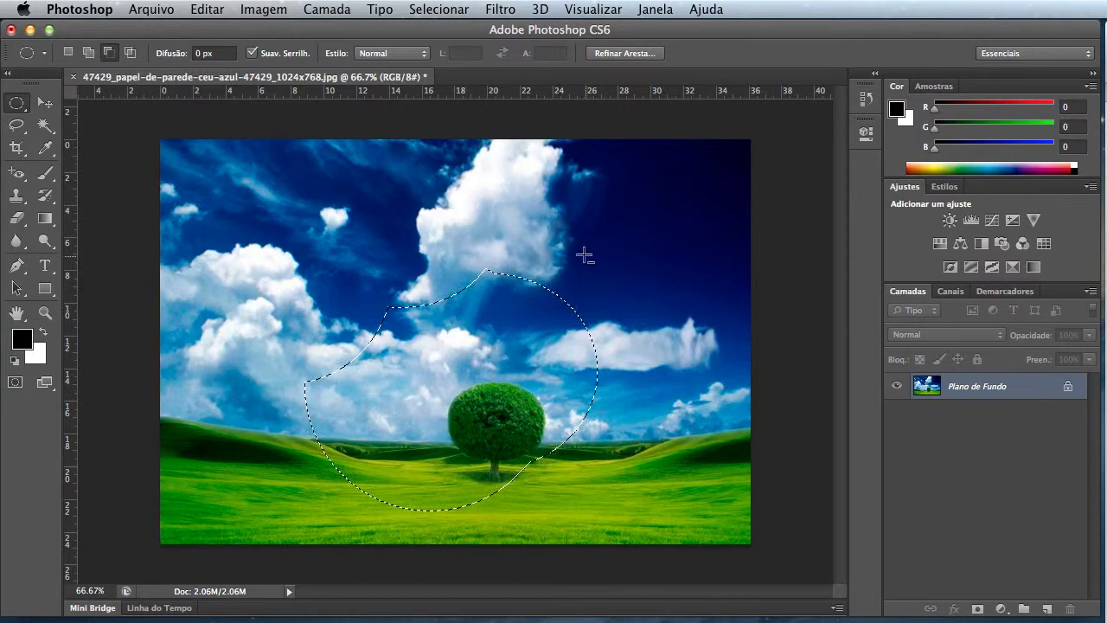
mouse_move(264, 398)
mouse_down()
mouse_move(456, 505)
mouse_move(526, 519)
mouse_up()
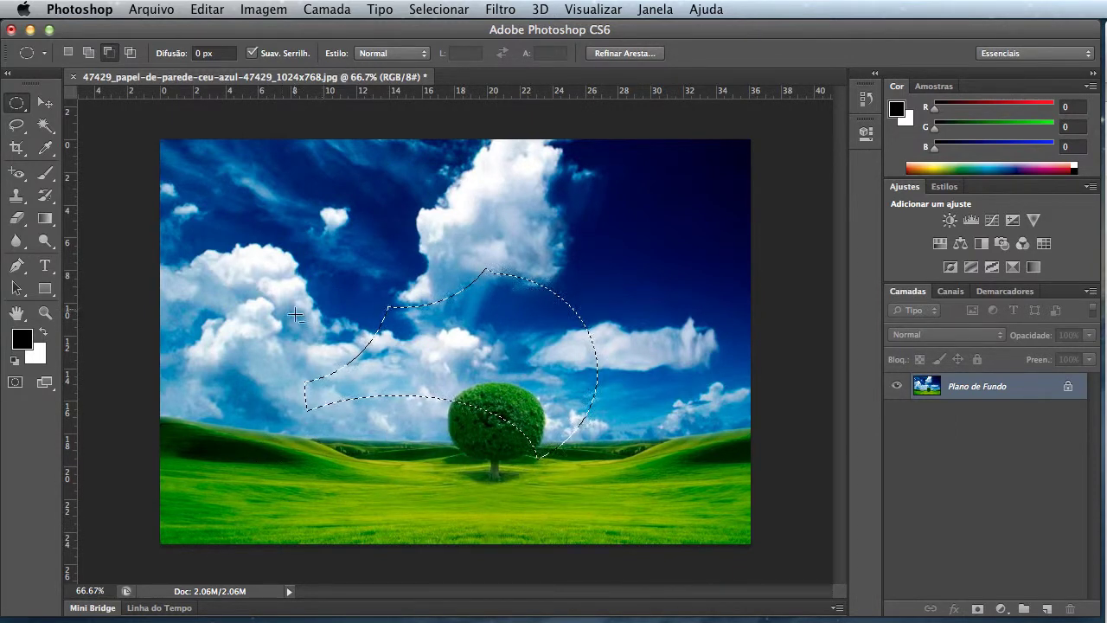
drag(279, 285, 415, 481)
Intersect the selection with a large ellipse, leaving a small wedge of sky above the tree.
click(129, 53)
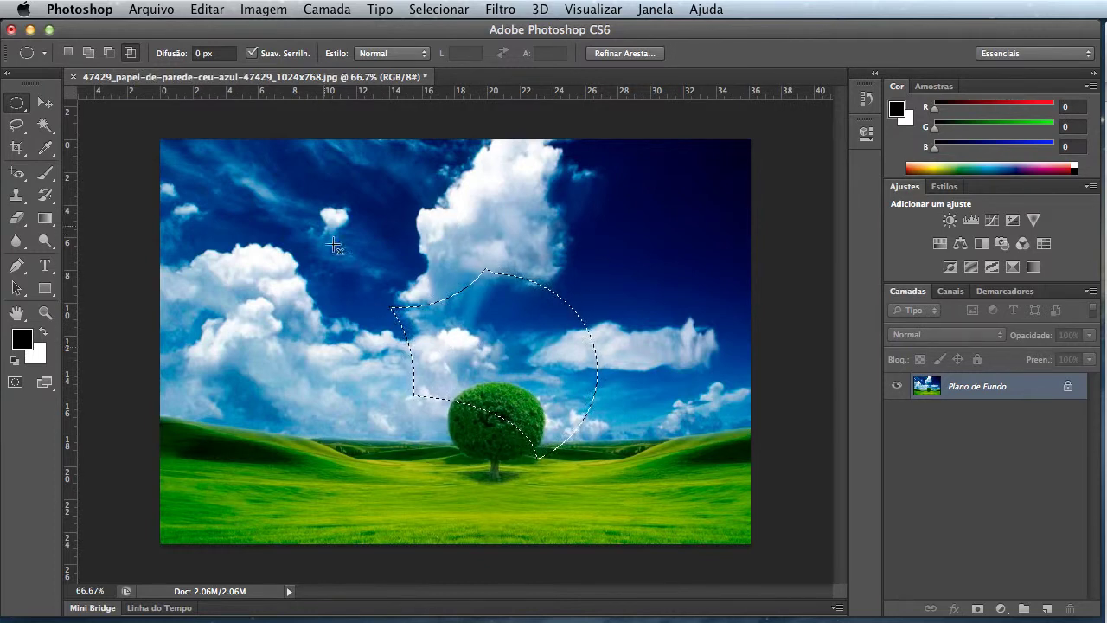
drag(291, 178, 580, 367)
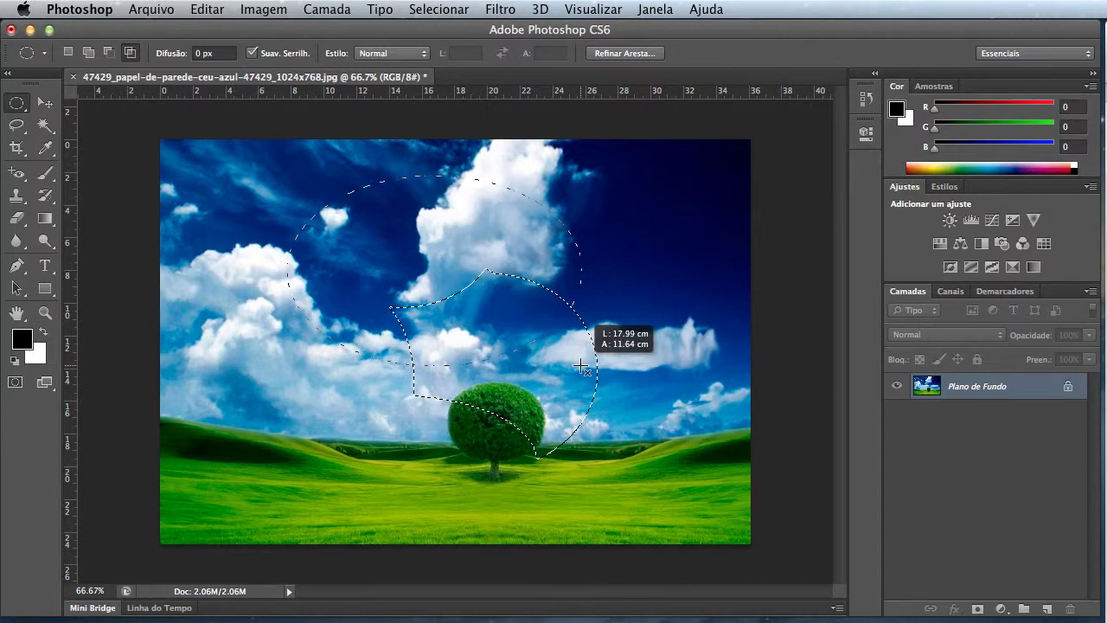
drag(580, 367, 581, 366)
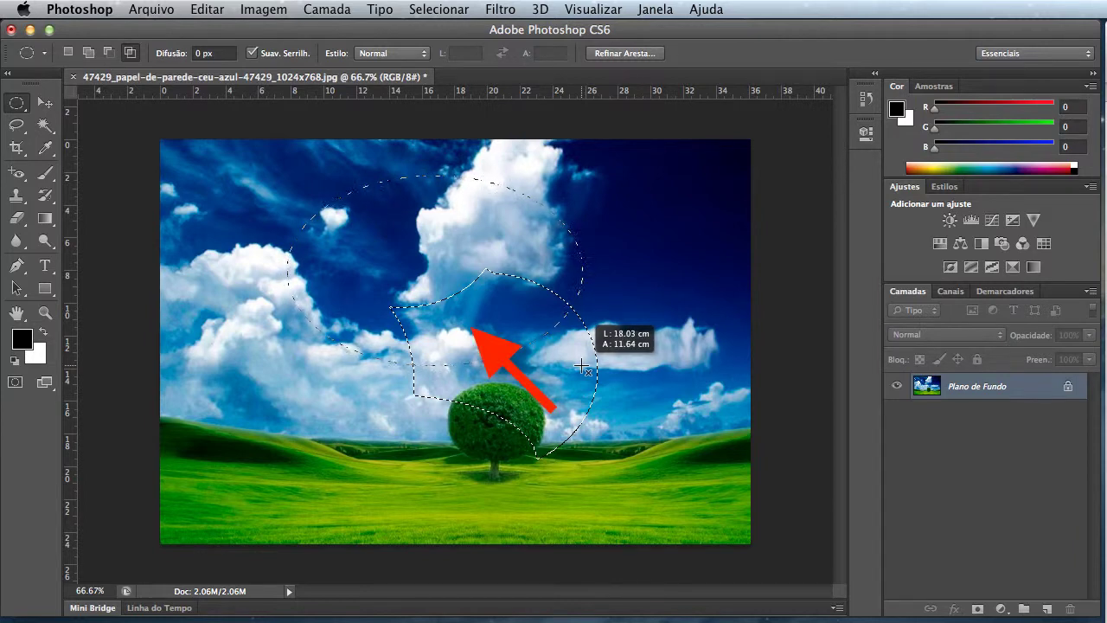
drag(581, 366, 581, 366)
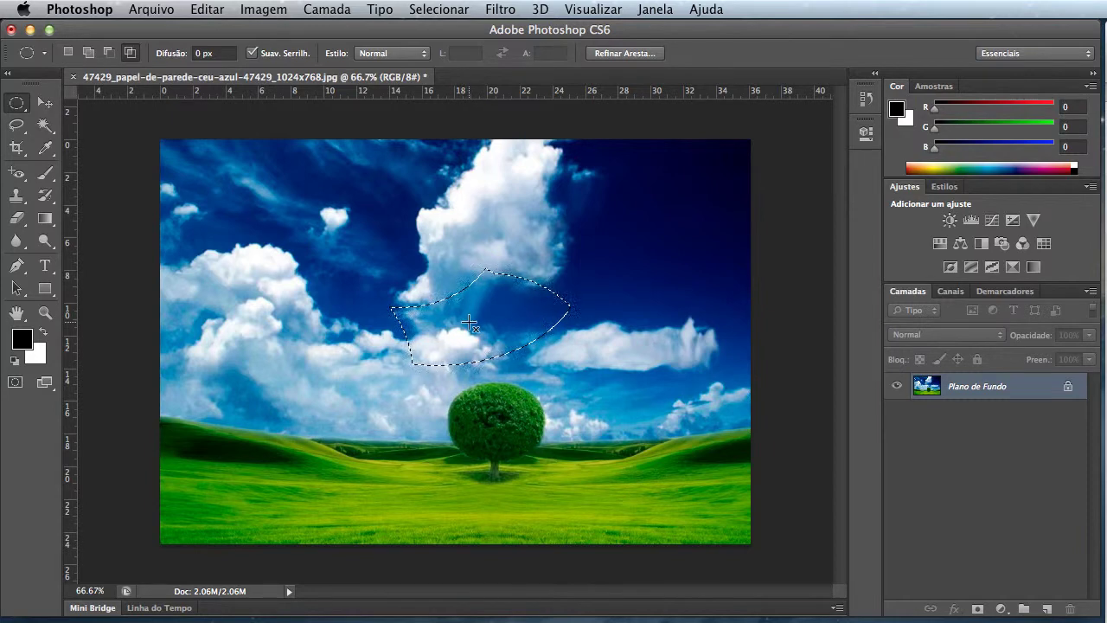
Clear the selection with Ctrl+D and choose the Polygonal Lasso (Ferramenta Laço Poligonal).
key(ctrl+d)
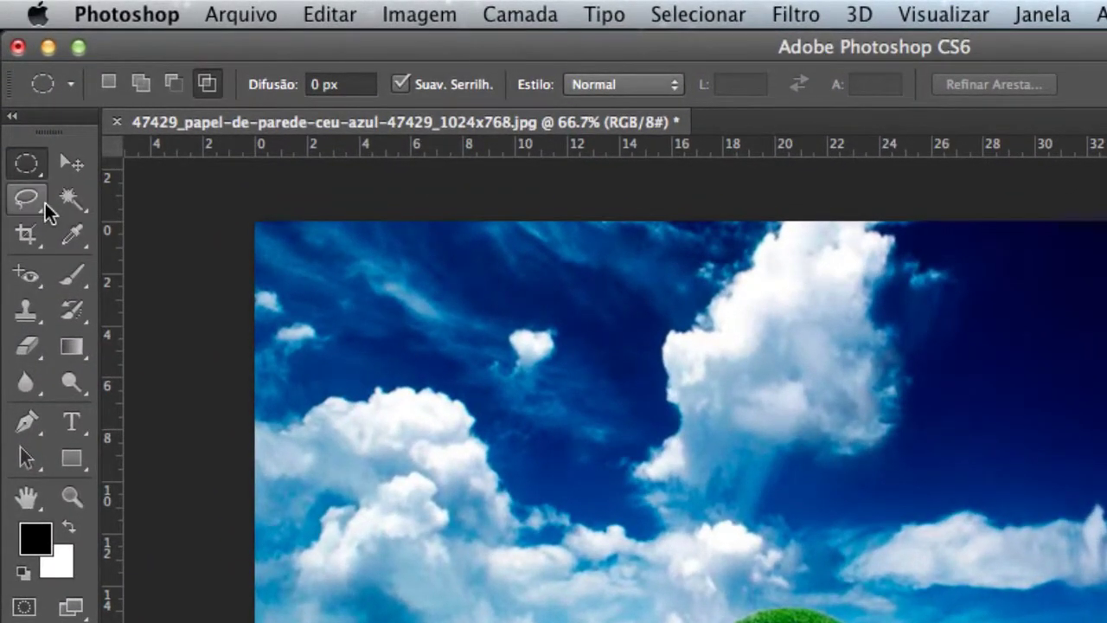
click(45, 203)
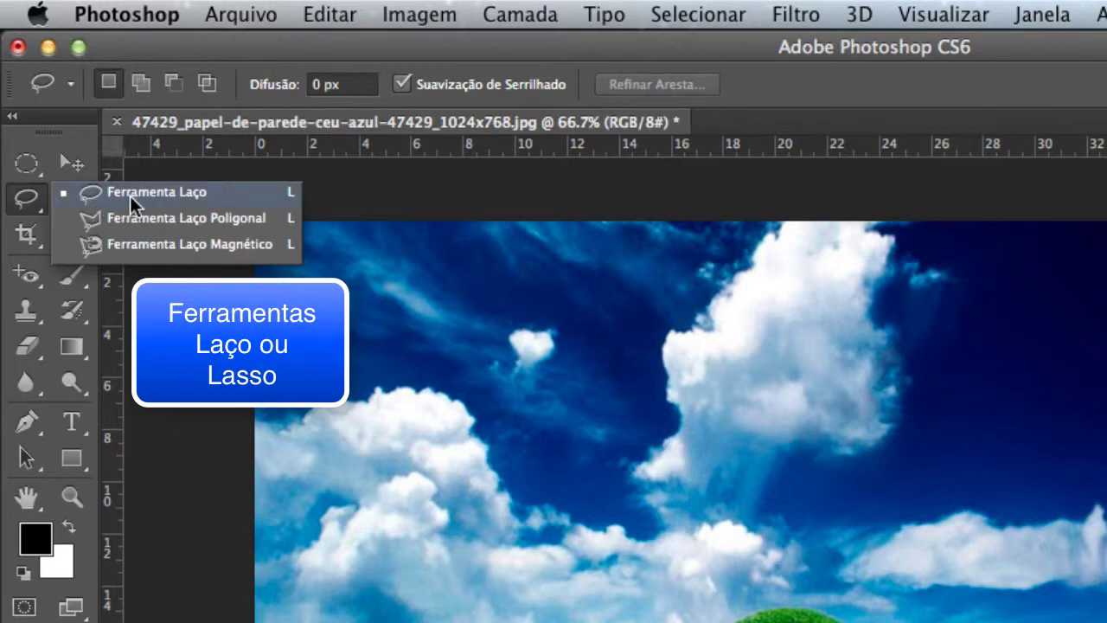
click(192, 221)
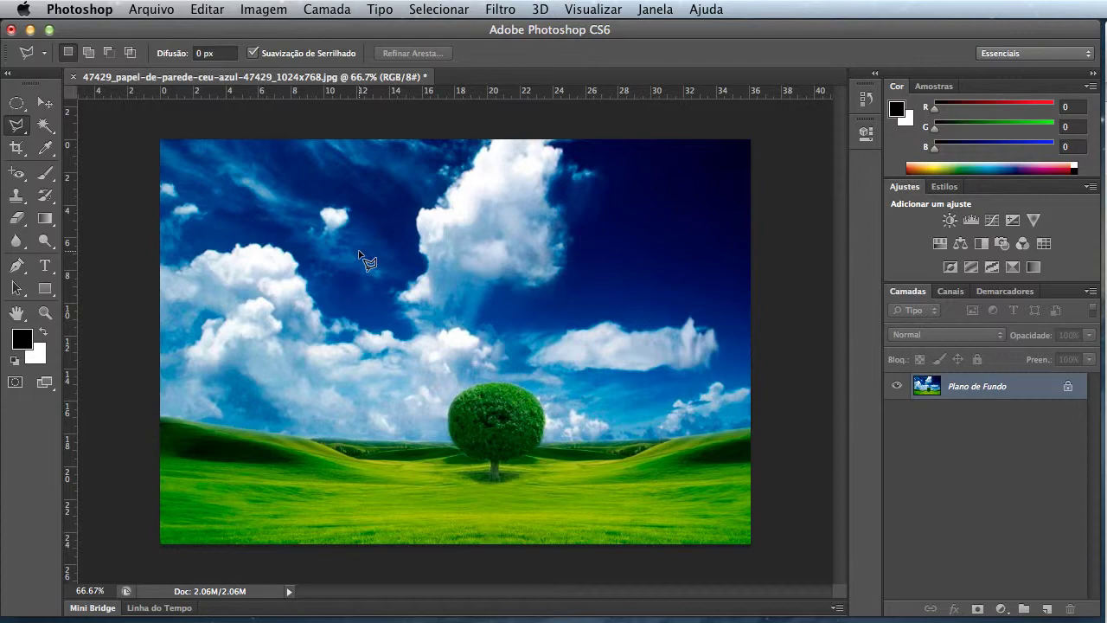
Zoom in twice and place Polygonal Lasso points from the treetop down the crown's left edge.
key(ctrl+plus)
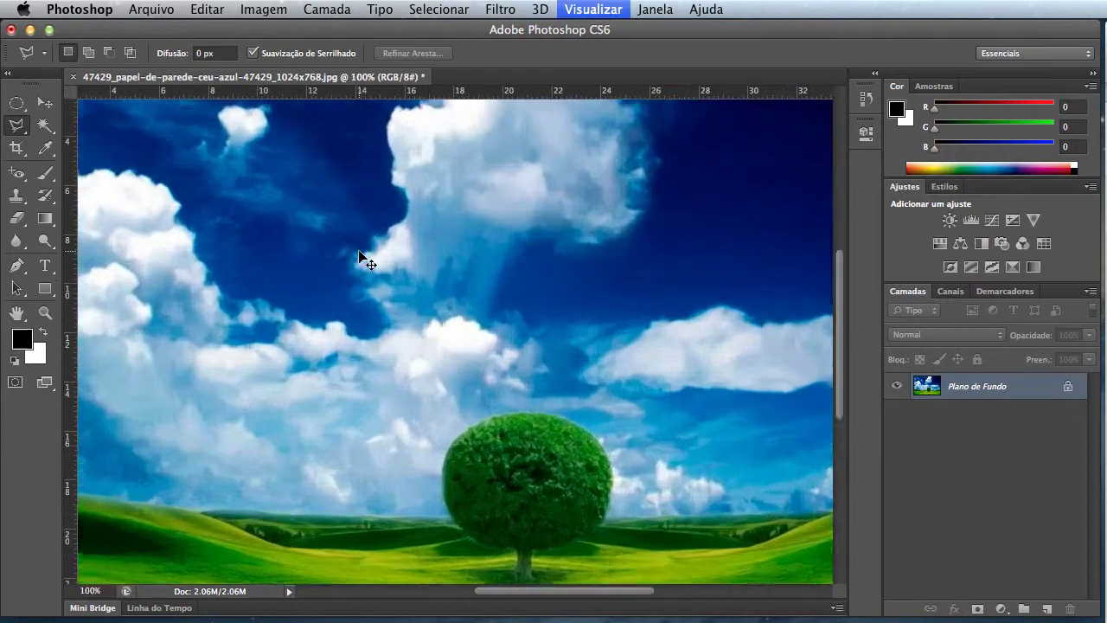
key(ctrl+plus)
key(ctrl+plus)
key(ctrl+plus)
key(ctrl+plus)
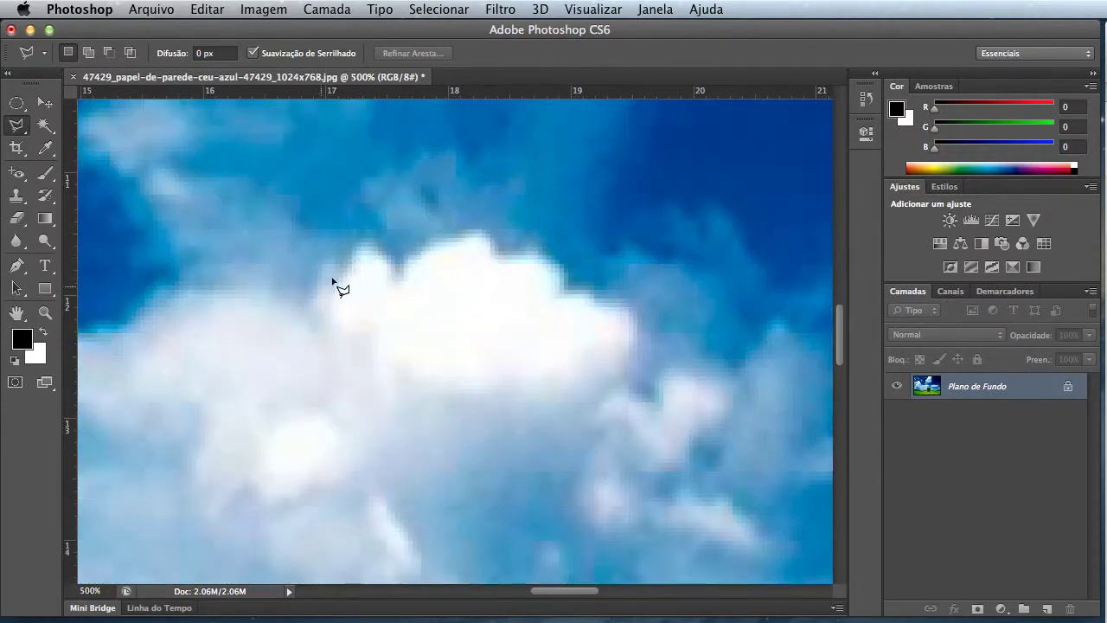
mouse_move(333, 279)
mouse_down()
mouse_move(421, 247)
mouse_move(487, 257)
mouse_move(376, 418)
mouse_up()
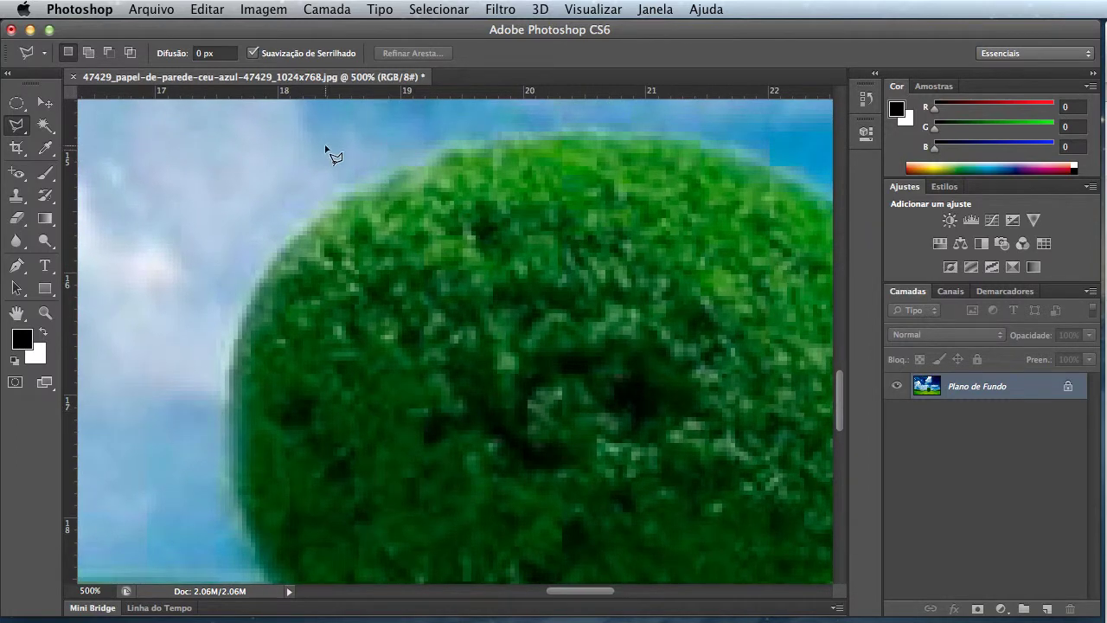
click(375, 181)
click(259, 287)
click(238, 339)
click(226, 394)
click(231, 465)
click(252, 536)
Continue the outline along the crown's bottom, past the trunk and over the treetop, closing it at the start.
drag(306, 489, 259, 280)
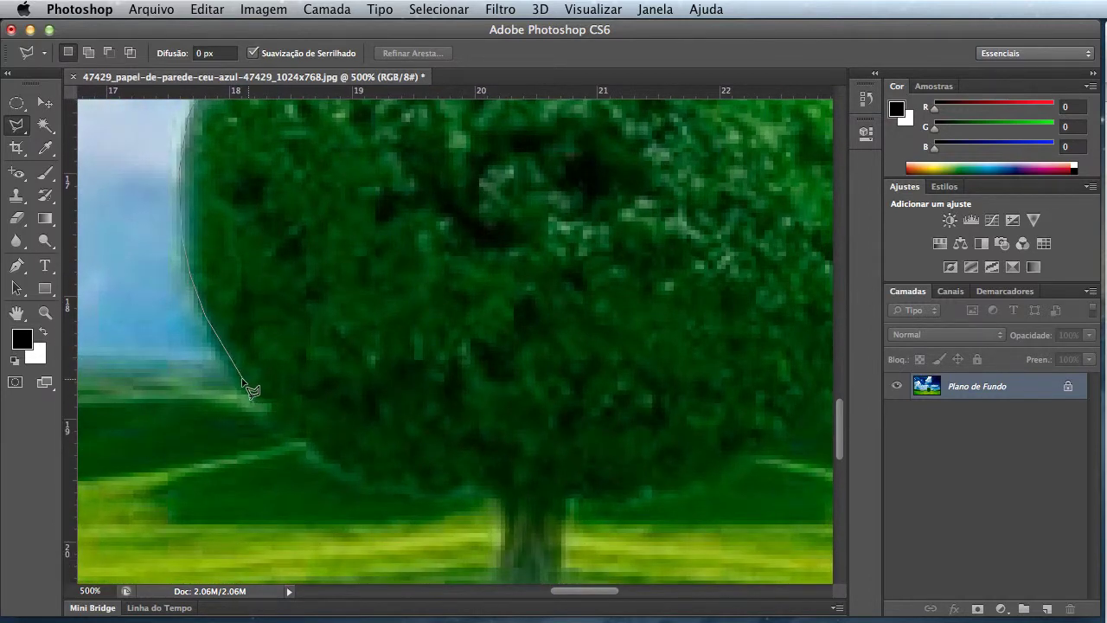
drag(273, 424, 325, 465)
click(443, 495)
click(495, 488)
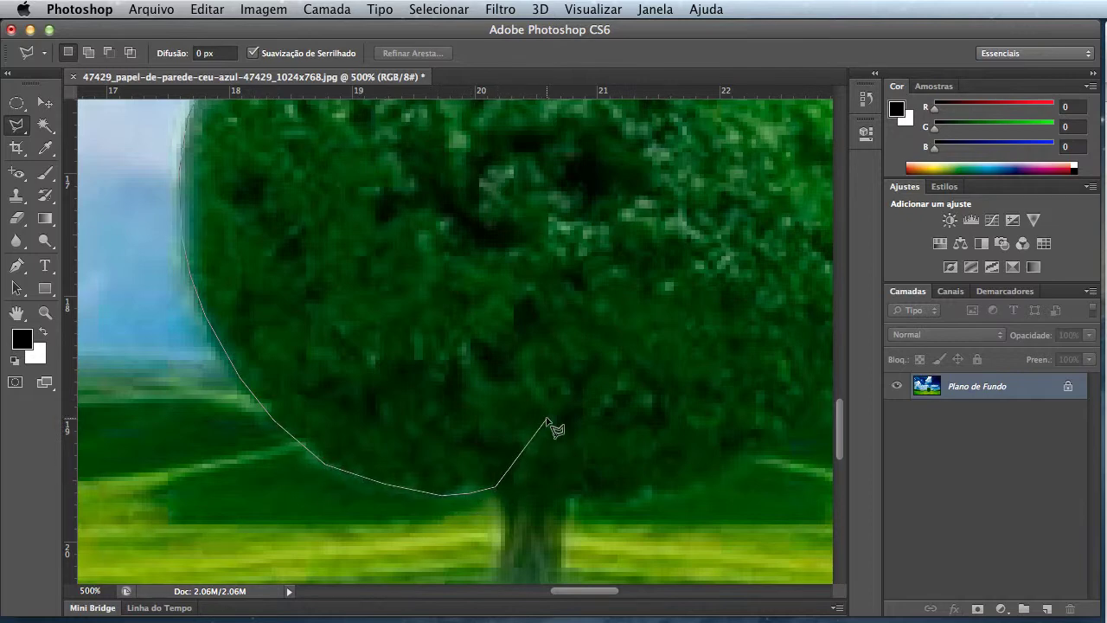
click(547, 419)
click(581, 320)
click(589, 242)
drag(556, 164, 589, 326)
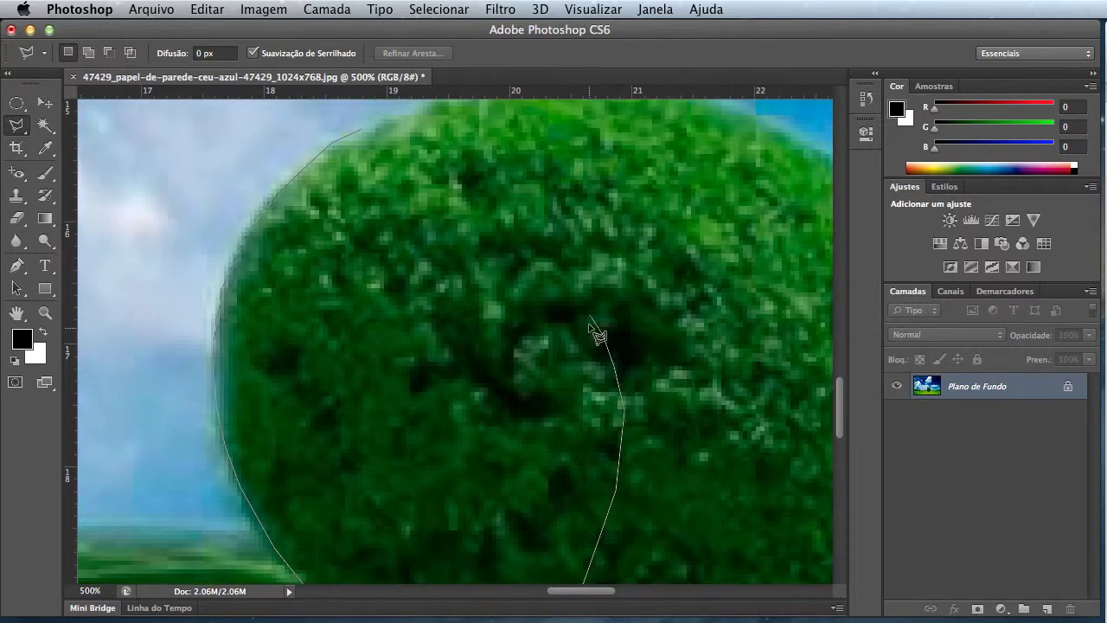
click(567, 225)
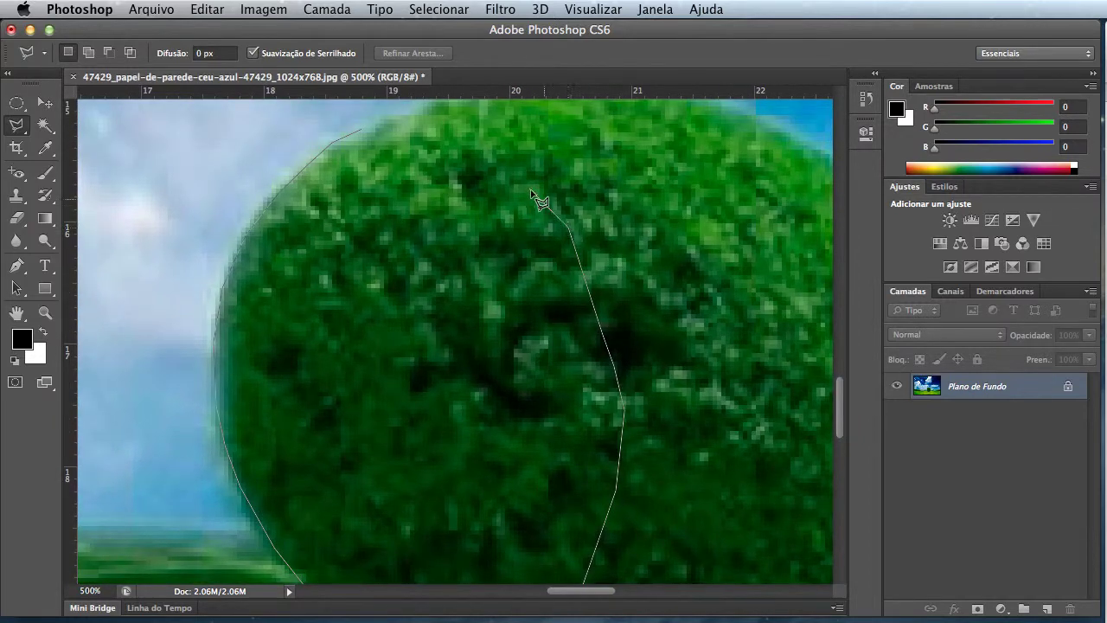
click(484, 148)
click(415, 129)
click(364, 130)
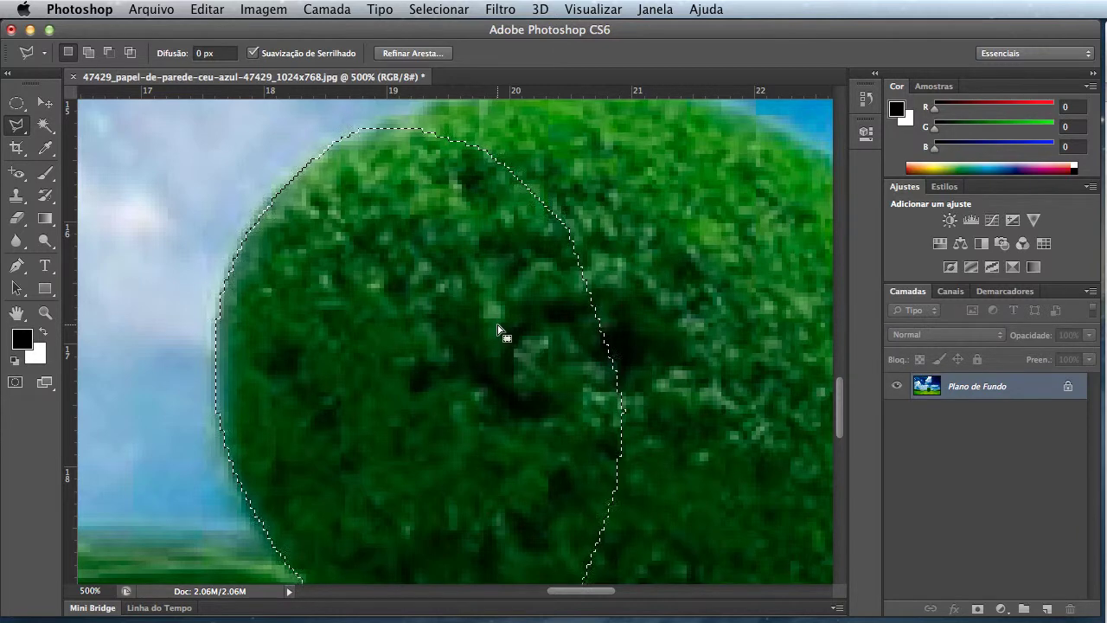
Zoom out two steps and deselect the crown outline with Ctrl+D.
key(super+minus)
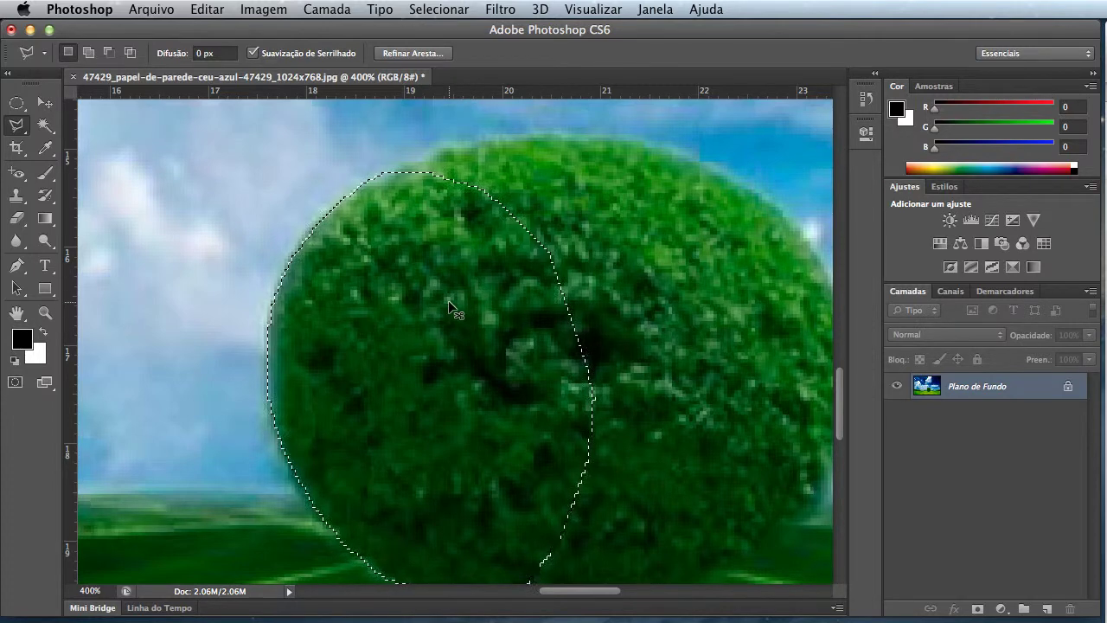
key(super+minus)
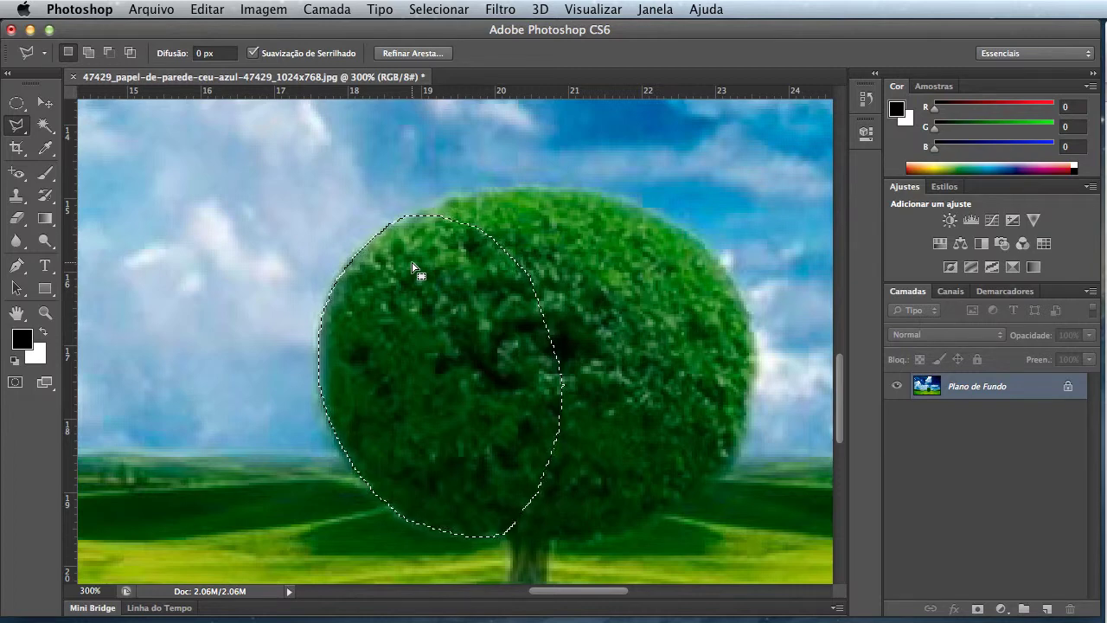
key(ctrl+d)
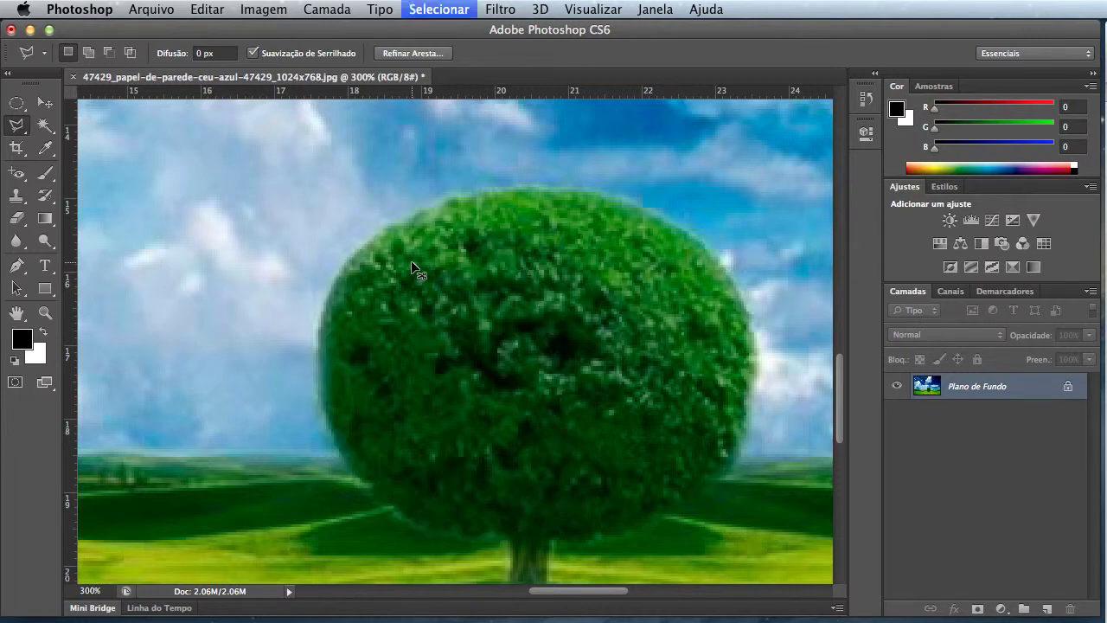
Outline a Polygonal Lasso wedge on the crown's upper left edge, deleting one misplaced point.
click(433, 208)
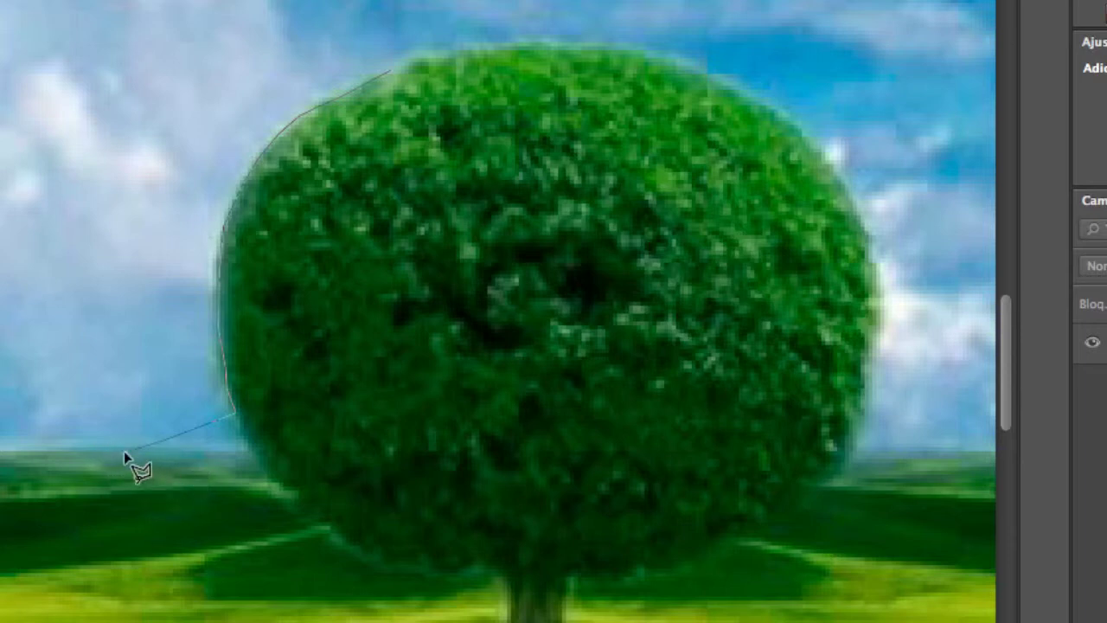
key(Delete)
double_click(353, 362)
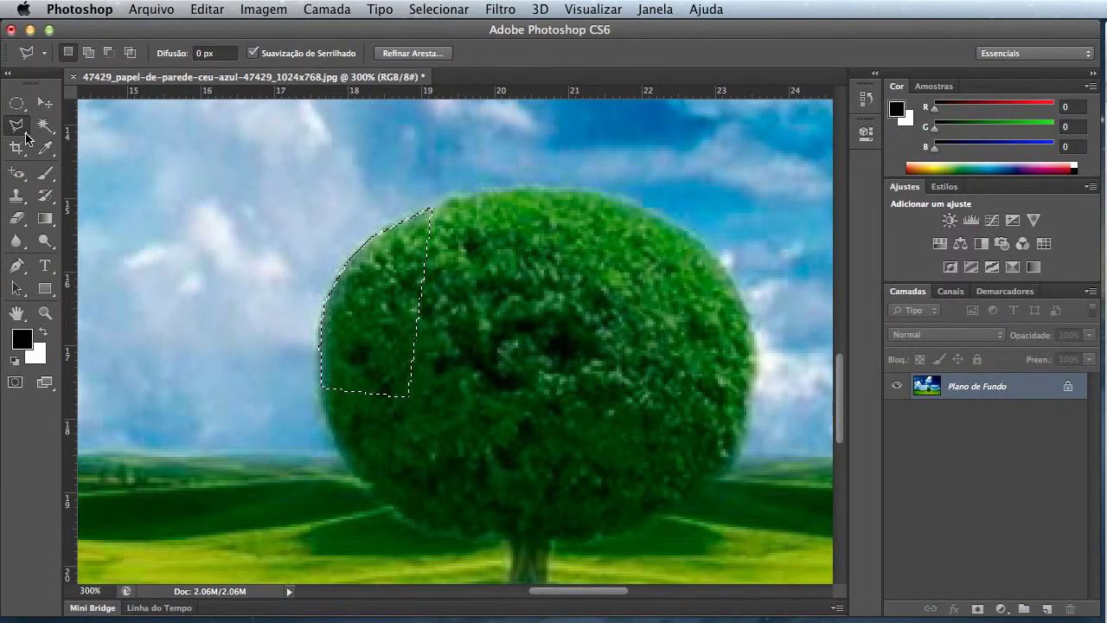
With Adicionar à seleção on, add a polygon down the crown's lower left side, closing with Return.
click(88, 57)
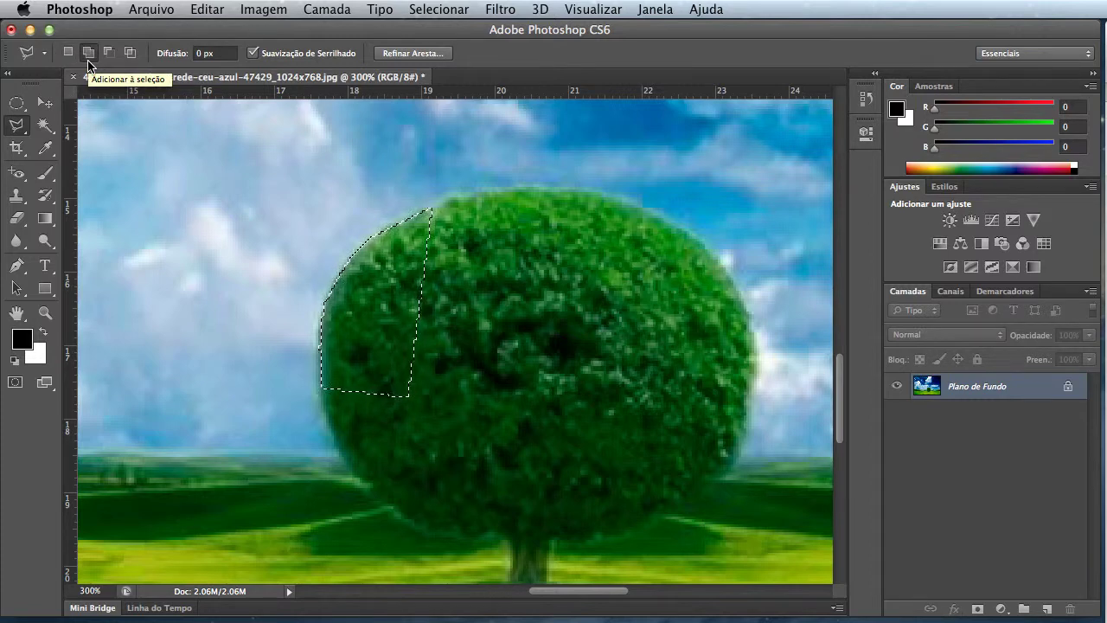
click(322, 391)
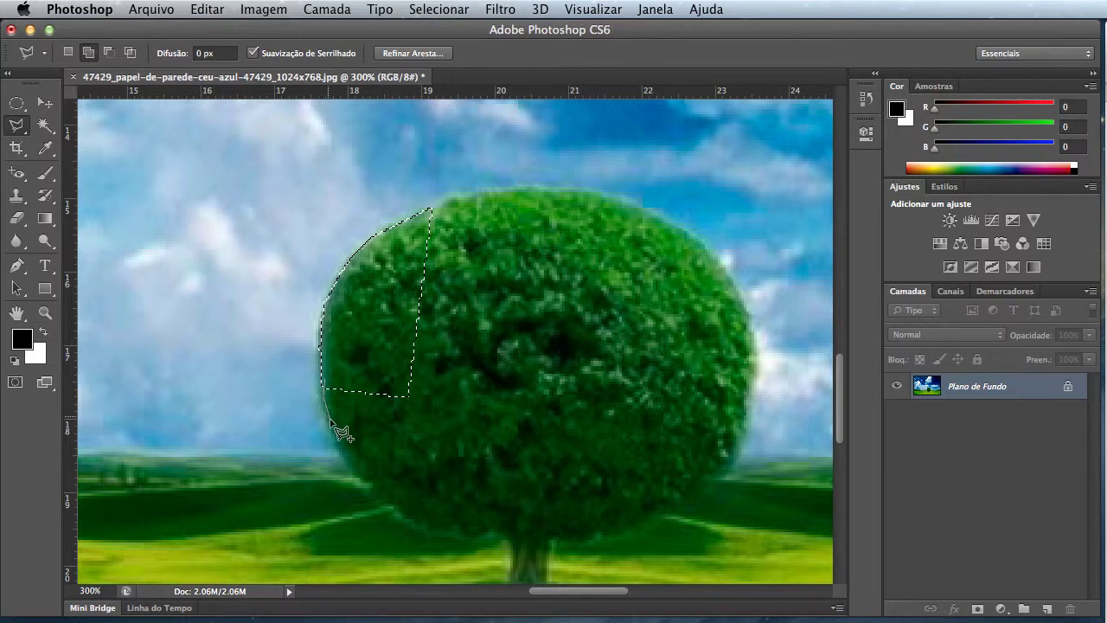
drag(348, 455, 397, 510)
click(433, 522)
click(493, 450)
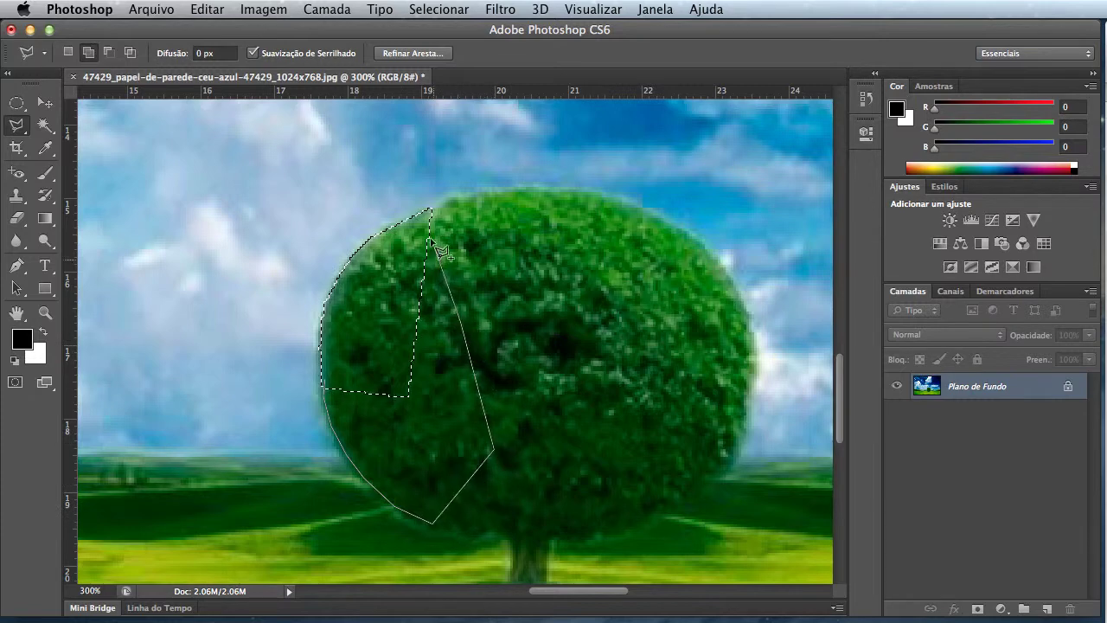
key(Return)
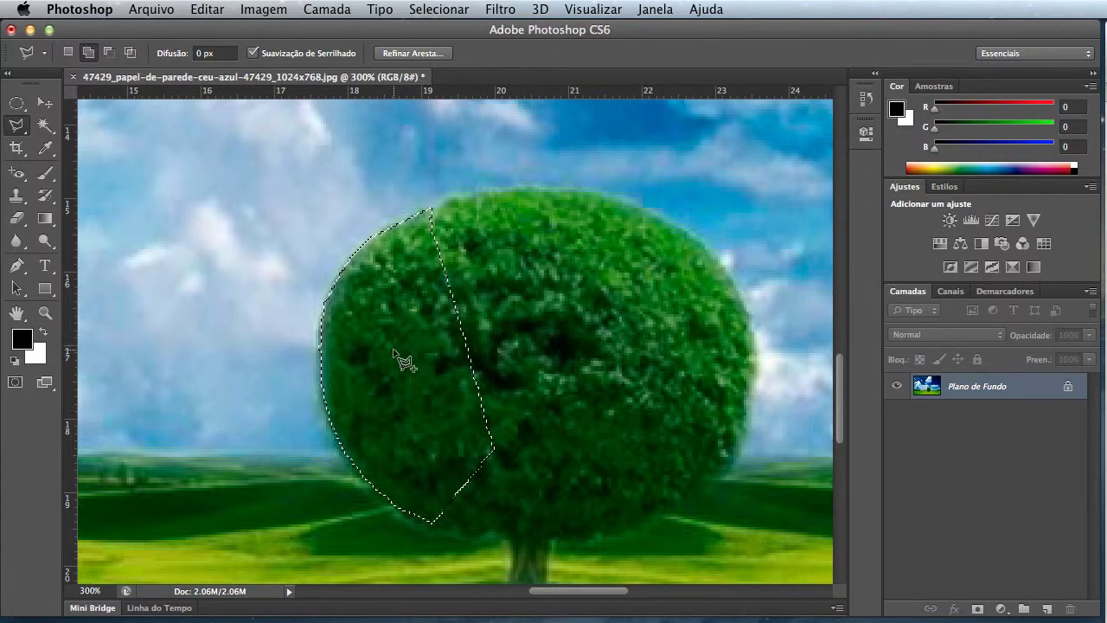
Clear the selection and switch to the freehand Ferramenta Laço.
key(ctrl+d)
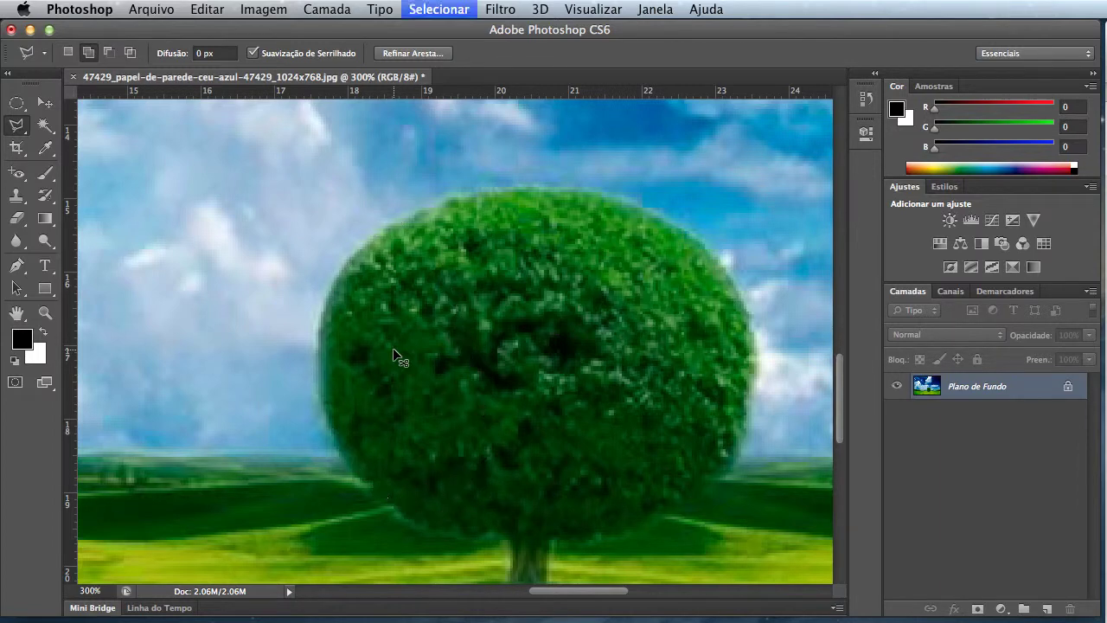
click(22, 132)
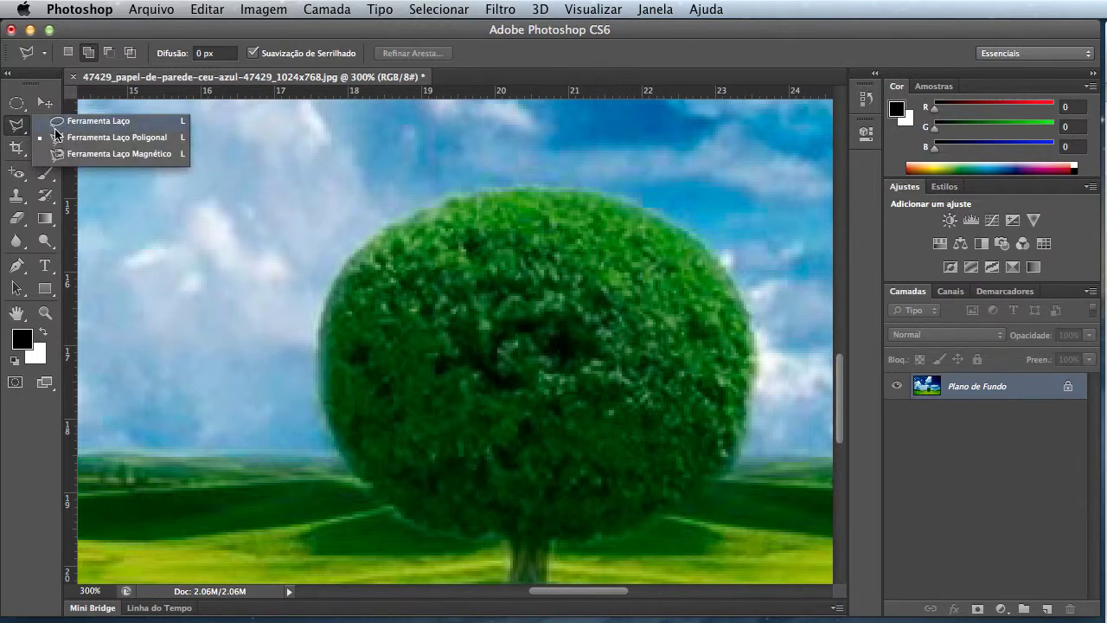
click(55, 127)
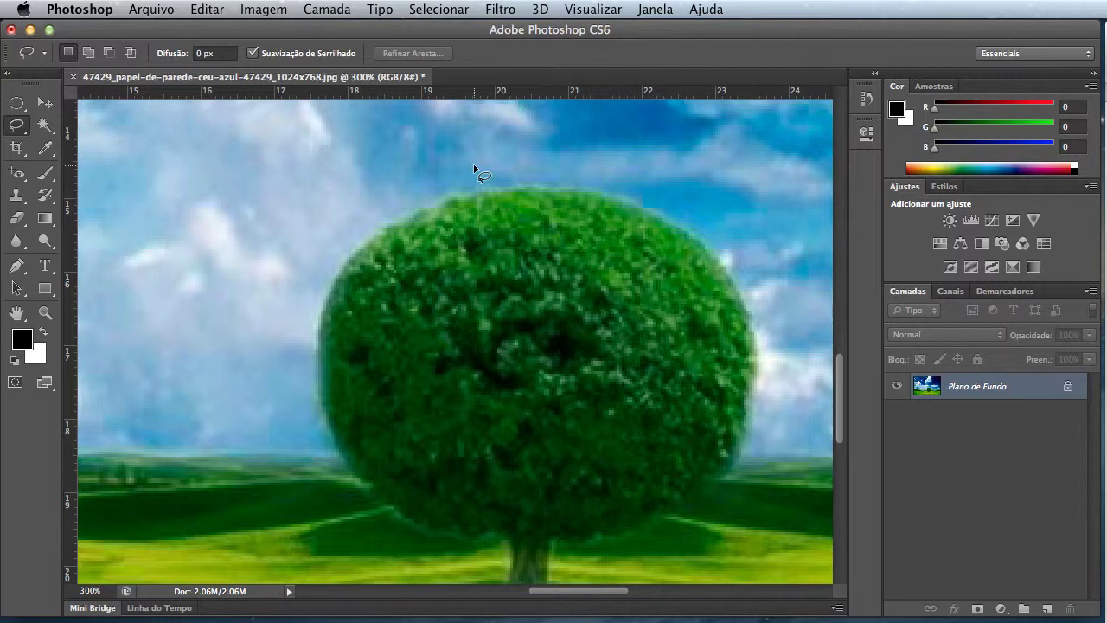
Draw freehand selections over the treetop and sky, then deselect with Ctrl+D.
mouse_move(494, 189)
mouse_down()
mouse_move(329, 314)
mouse_move(321, 408)
mouse_move(482, 433)
mouse_move(680, 440)
mouse_move(703, 219)
mouse_move(507, 161)
mouse_move(493, 187)
mouse_up()
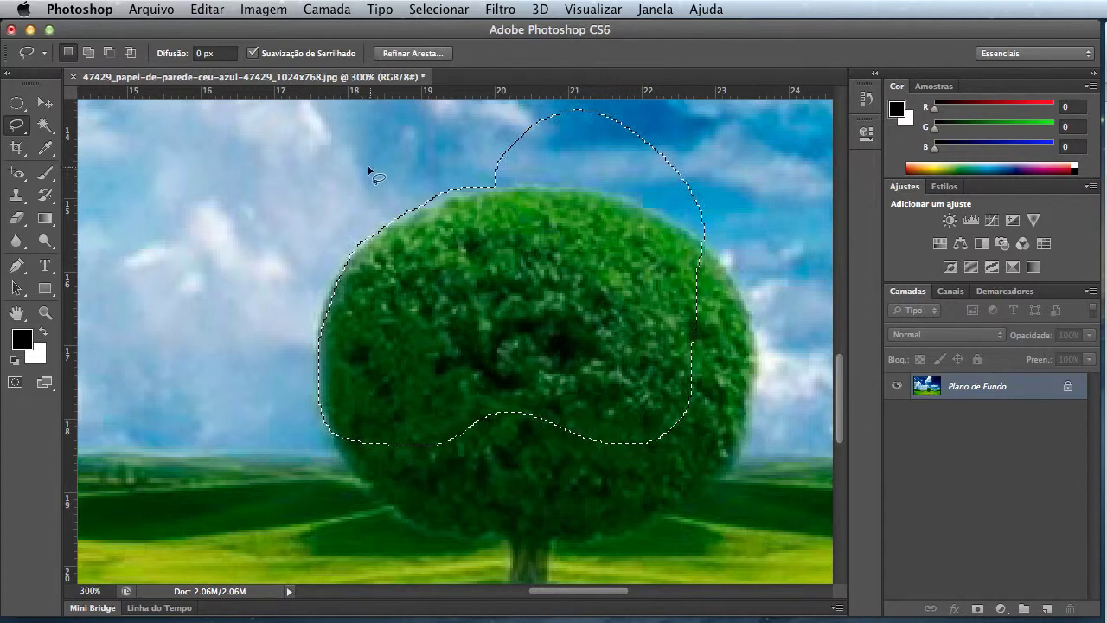
mouse_move(367, 166)
mouse_down()
mouse_move(217, 217)
mouse_move(213, 395)
mouse_move(524, 289)
mouse_move(571, 162)
mouse_up()
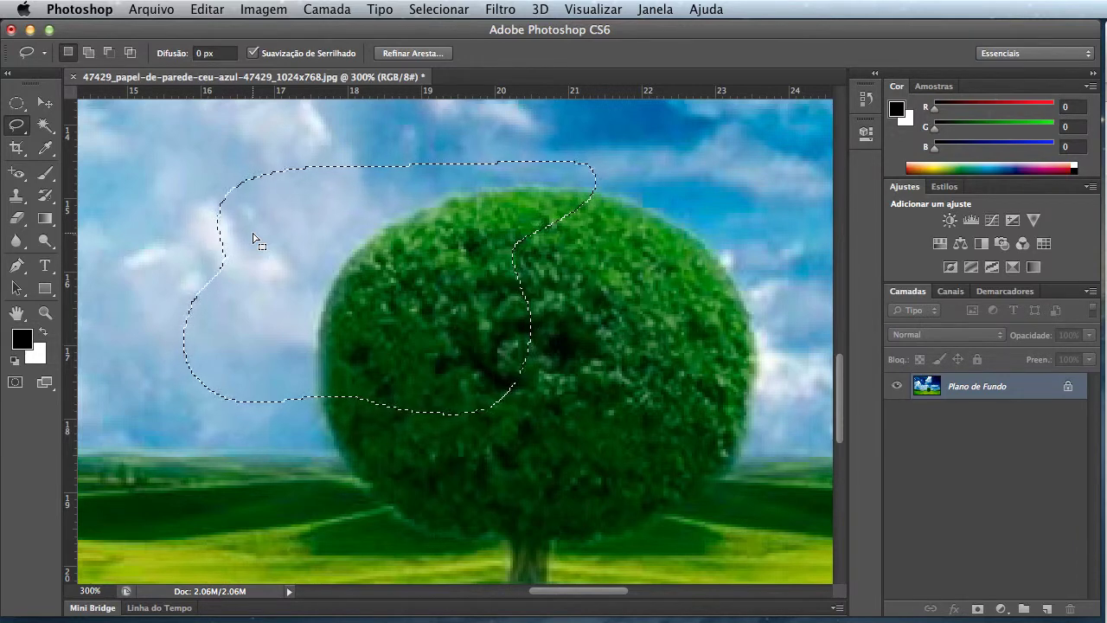
key(ctrl+d)
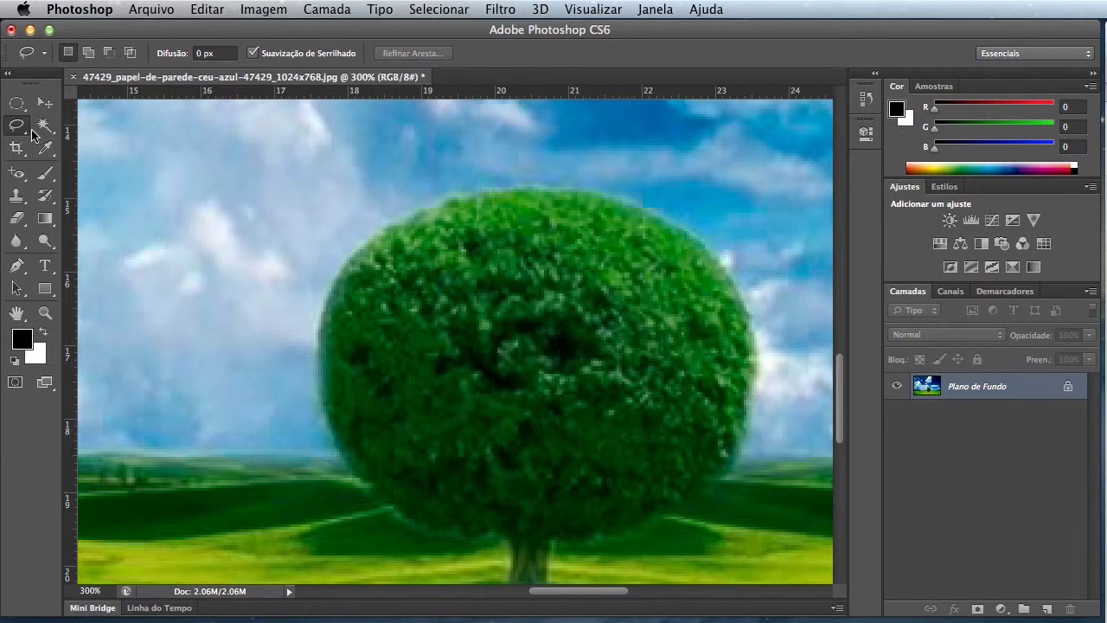
click(25, 131)
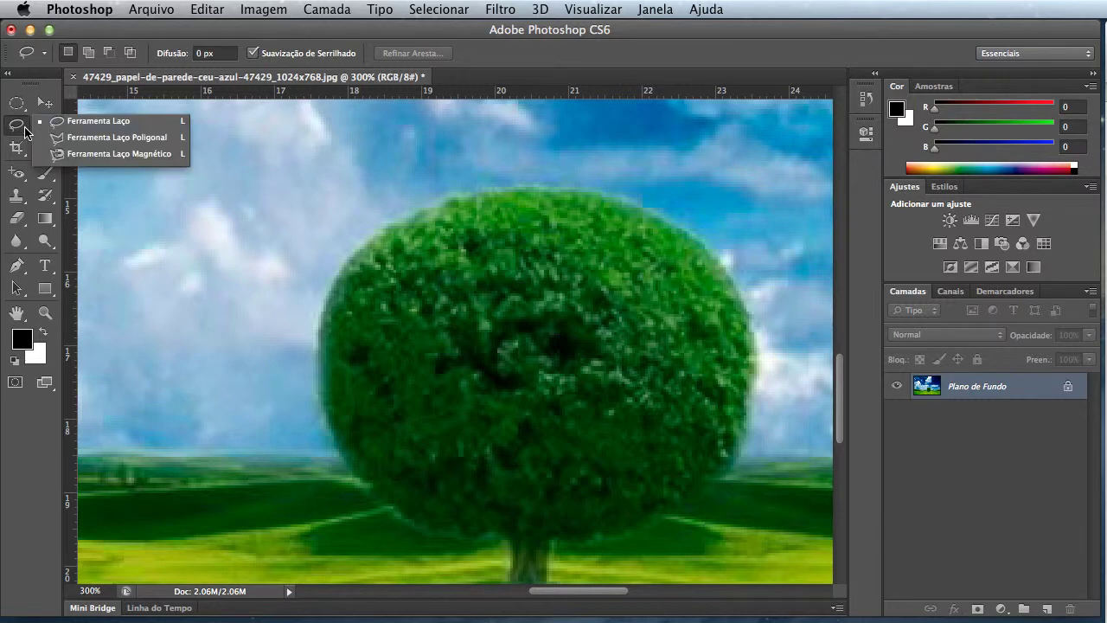
click(111, 154)
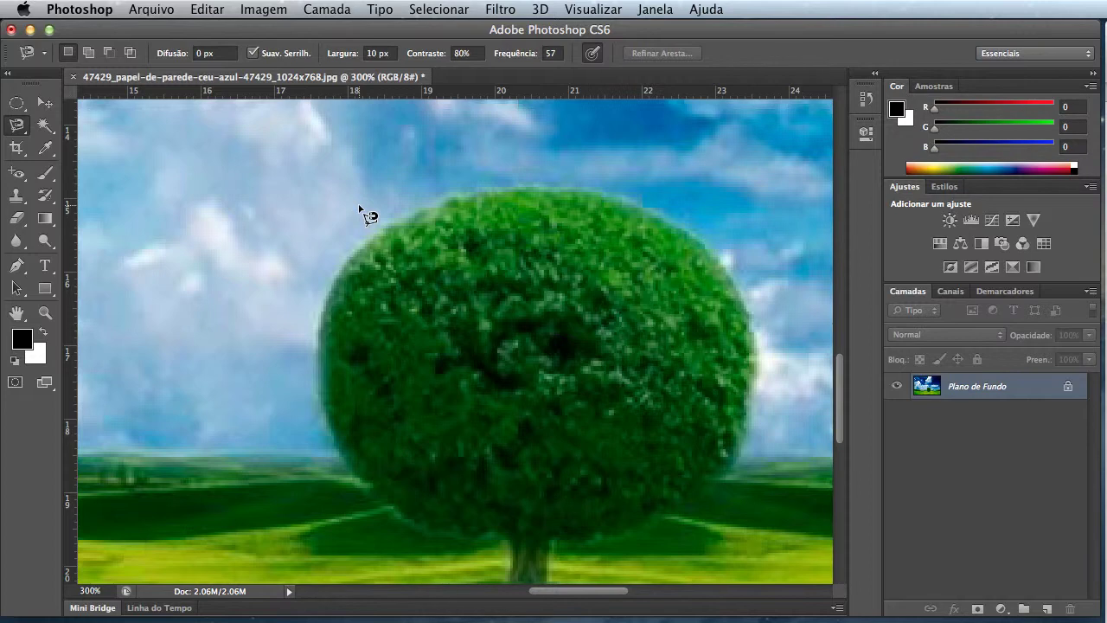
key(ctrl+plus)
key(ctrl+plus)
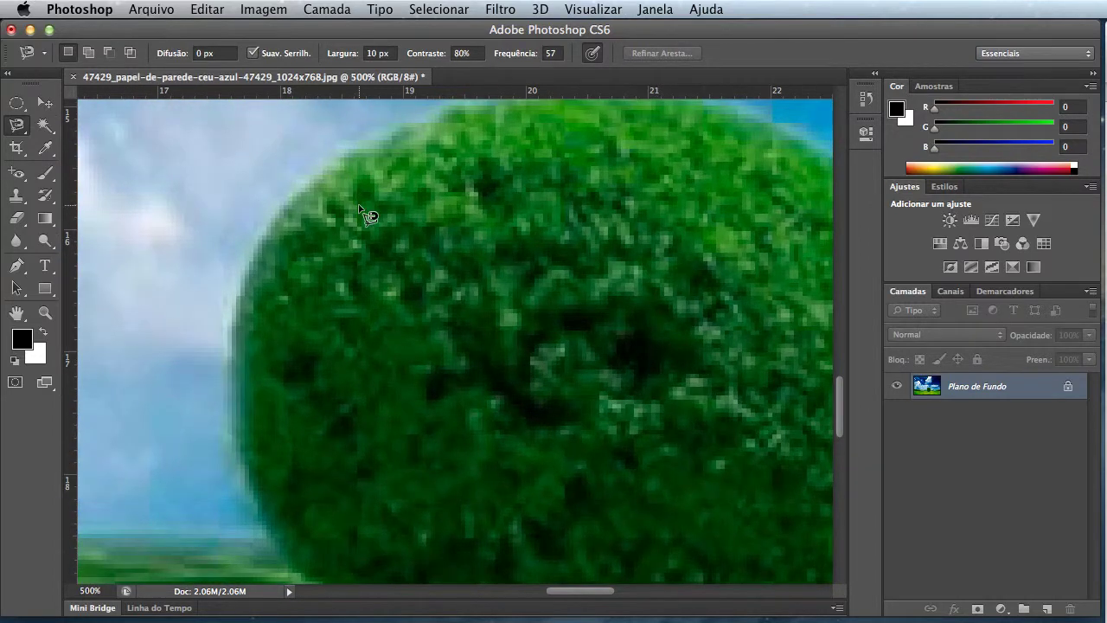
drag(341, 205, 370, 255)
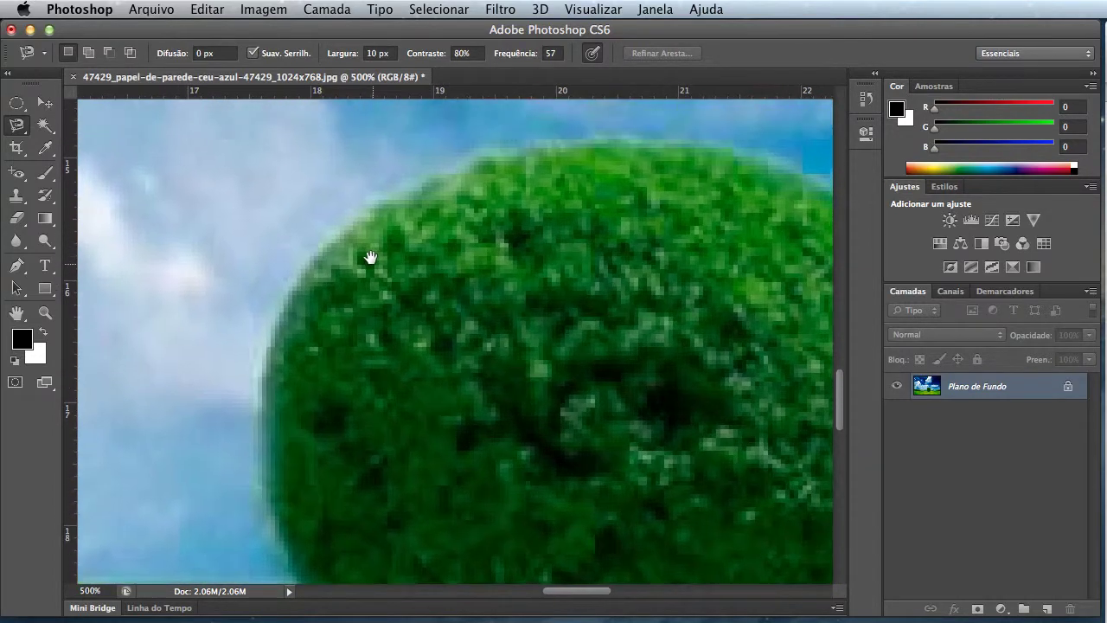
click(383, 195)
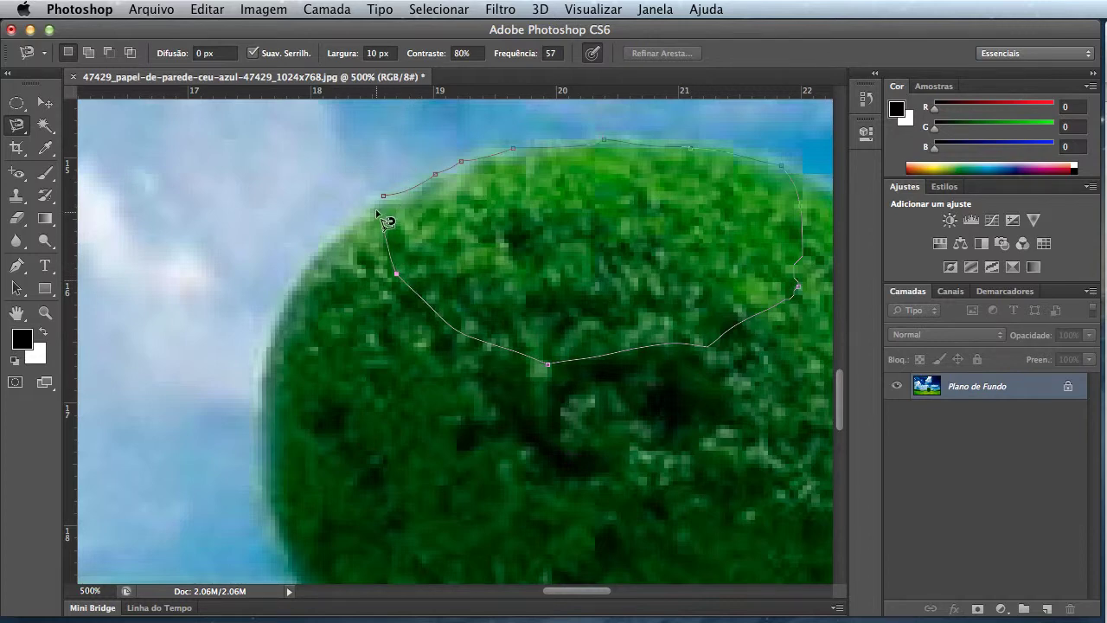
click(381, 208)
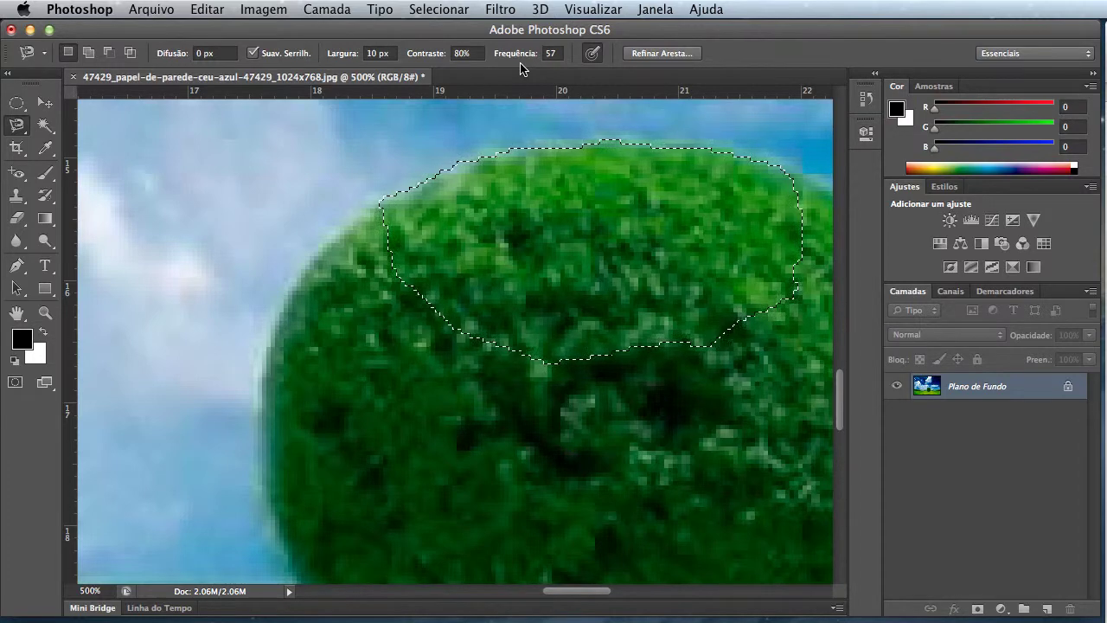
key(super+d)
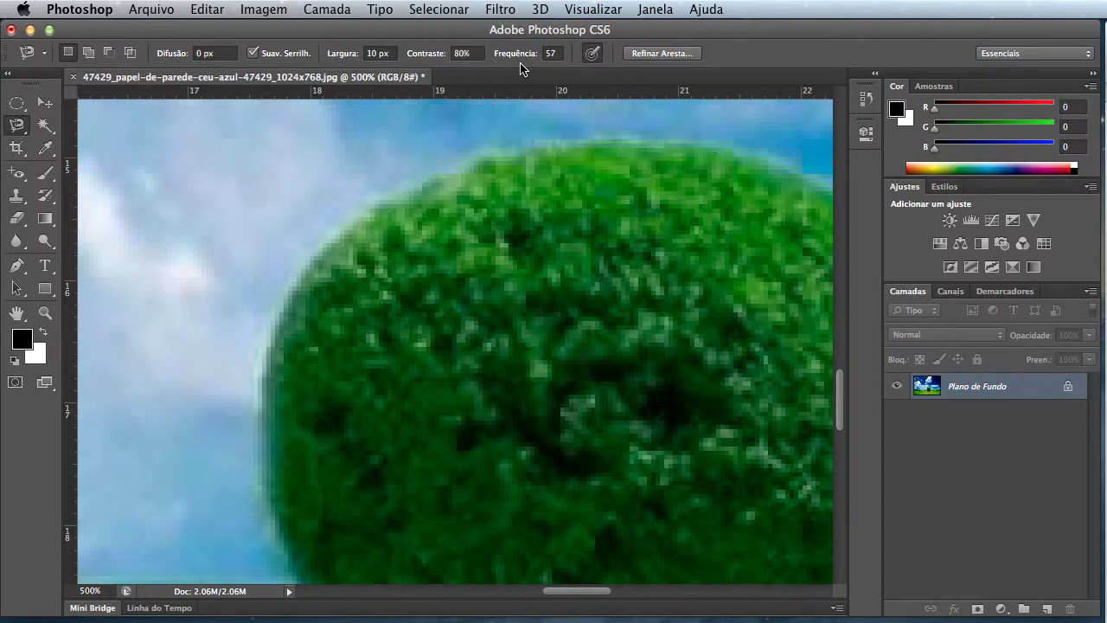
Pick the Magic Wand and open Folhas_de_sterculia_sendo_comidas_por_lagartas.jpg with Deixar como está.
click(45, 126)
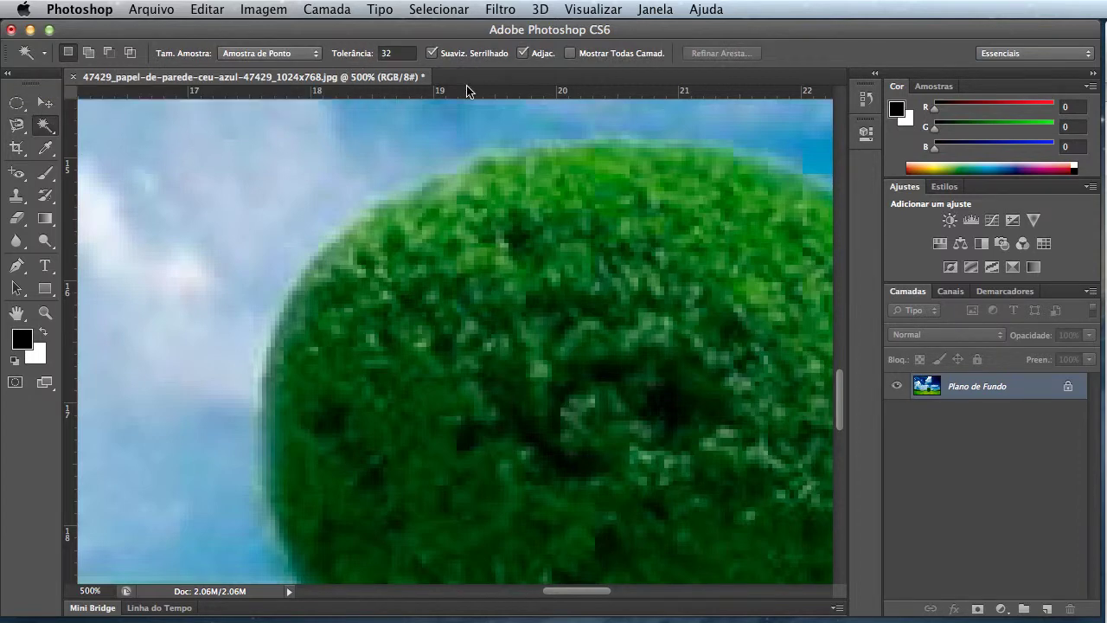
key(super+o)
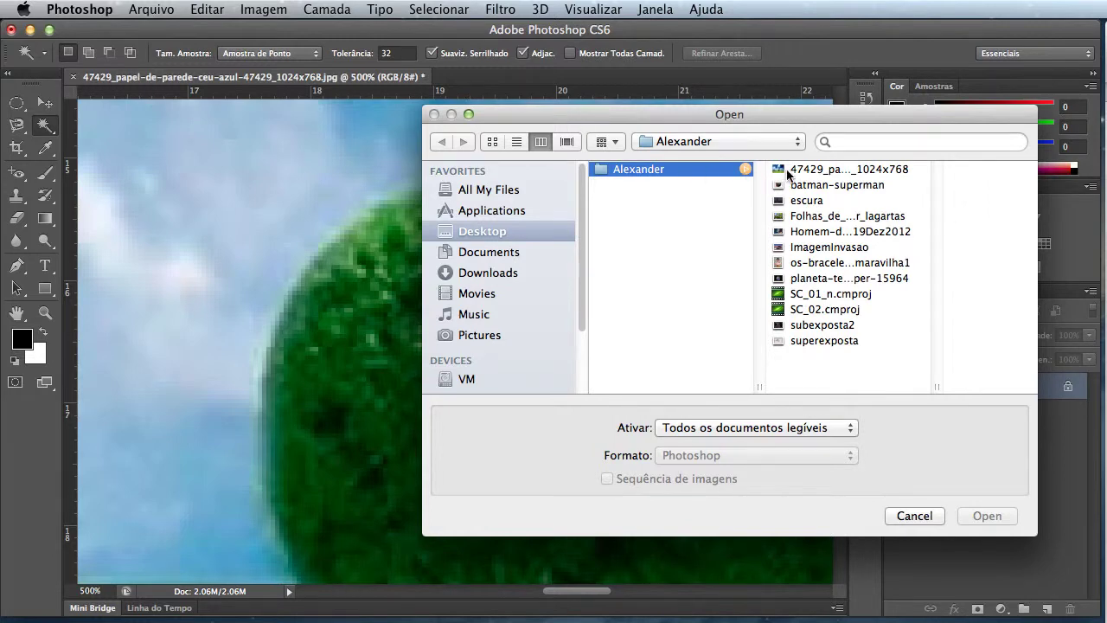
double_click(792, 221)
key(i)
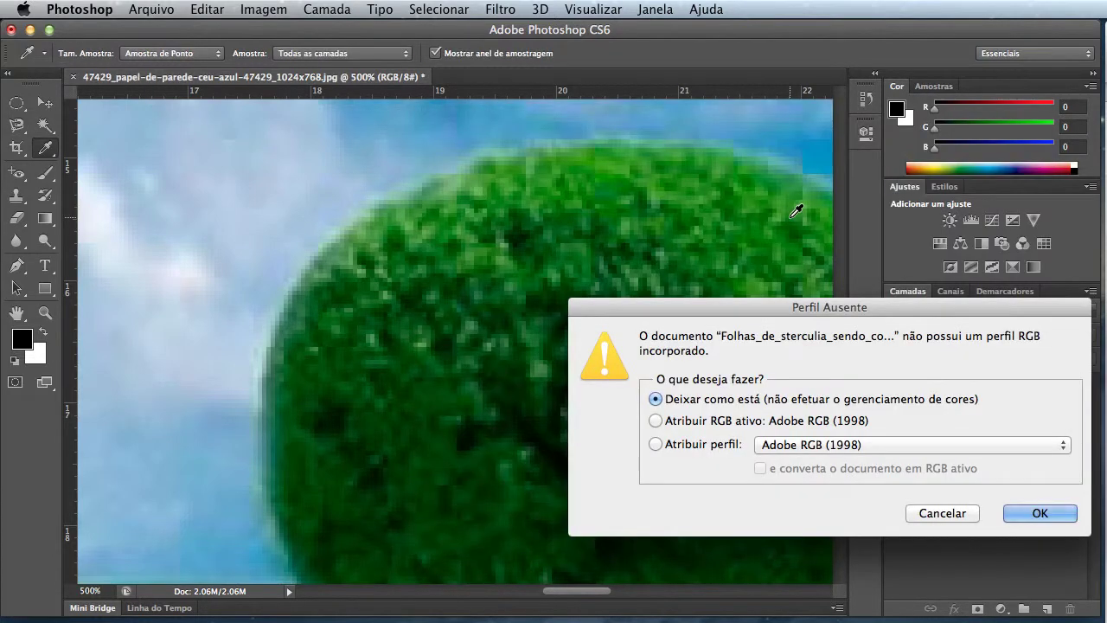
click(1040, 514)
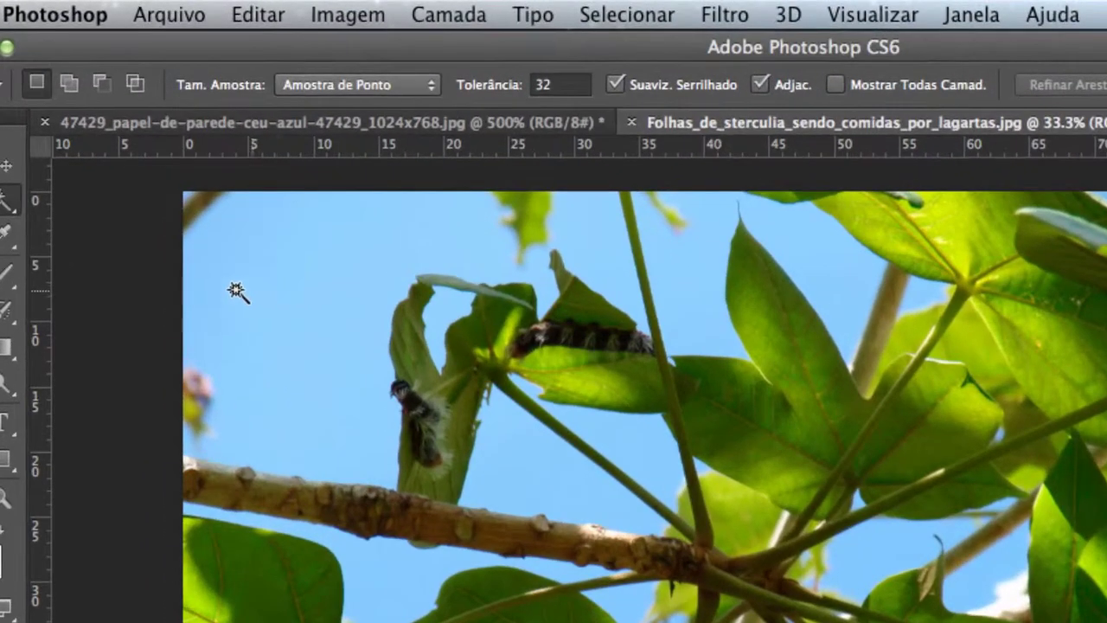
Magic Wand the upper-left sky, switch to Adicionar à seleção, and add sky around the stem.
click(270, 294)
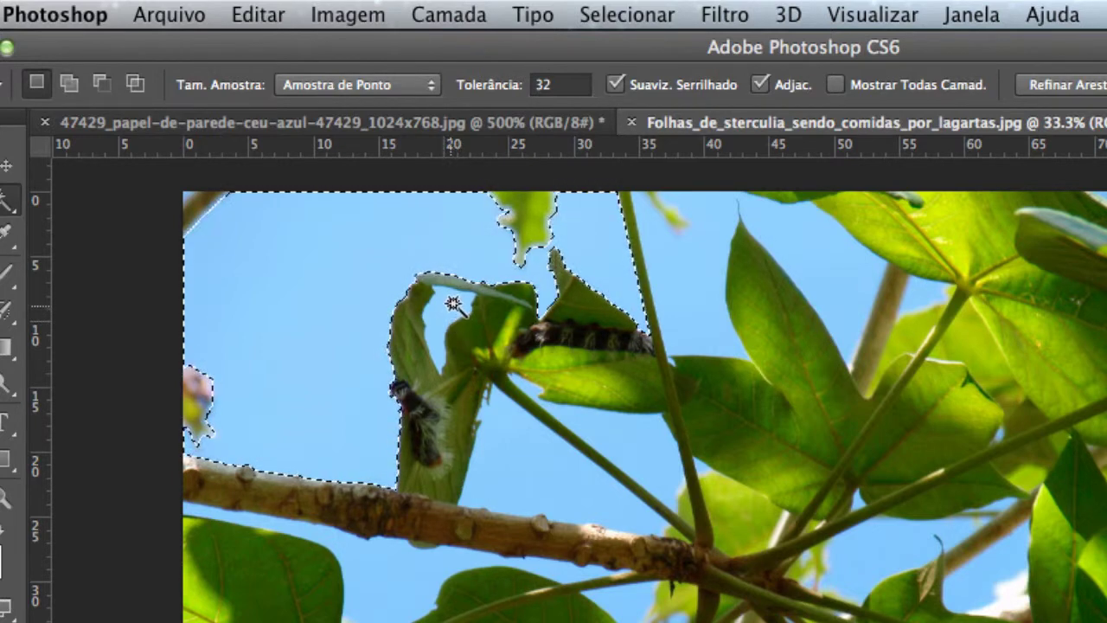
click(450, 309)
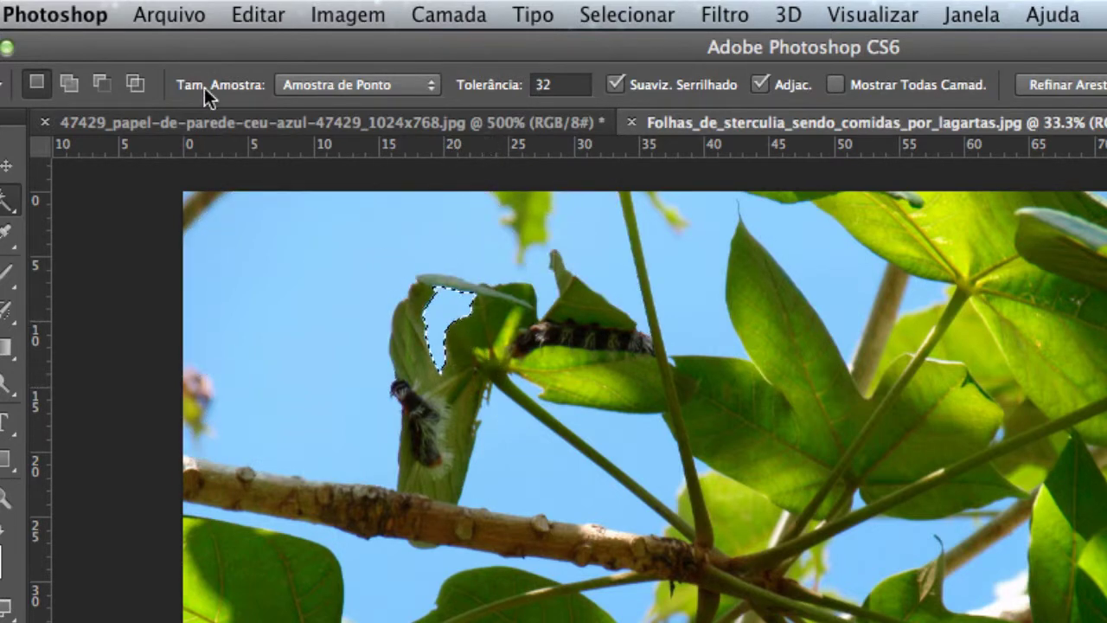
click(79, 89)
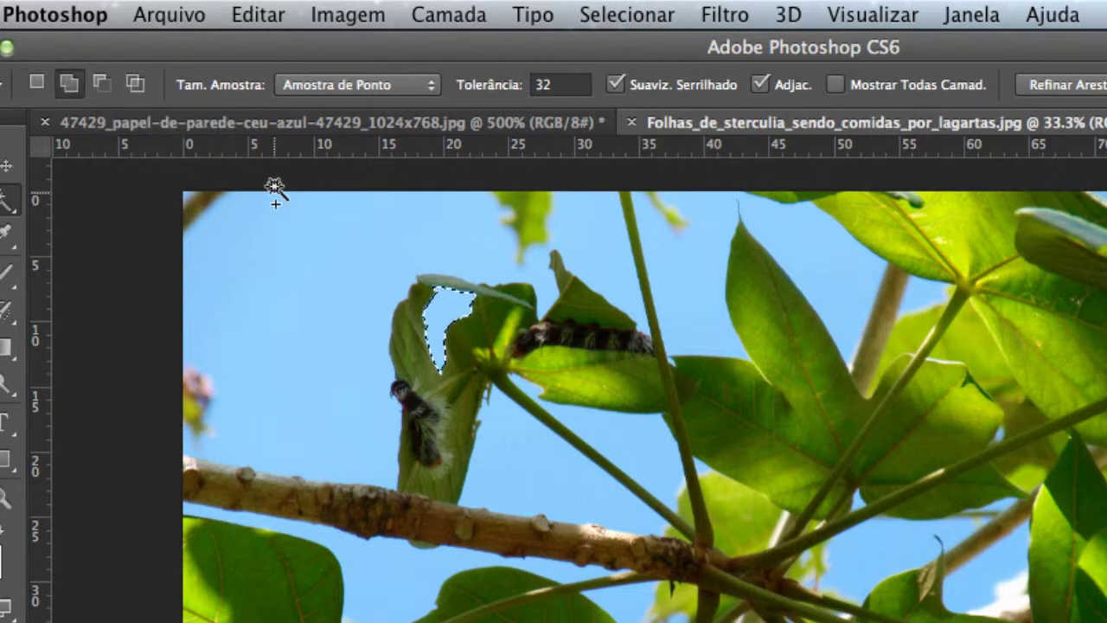
click(322, 236)
click(667, 227)
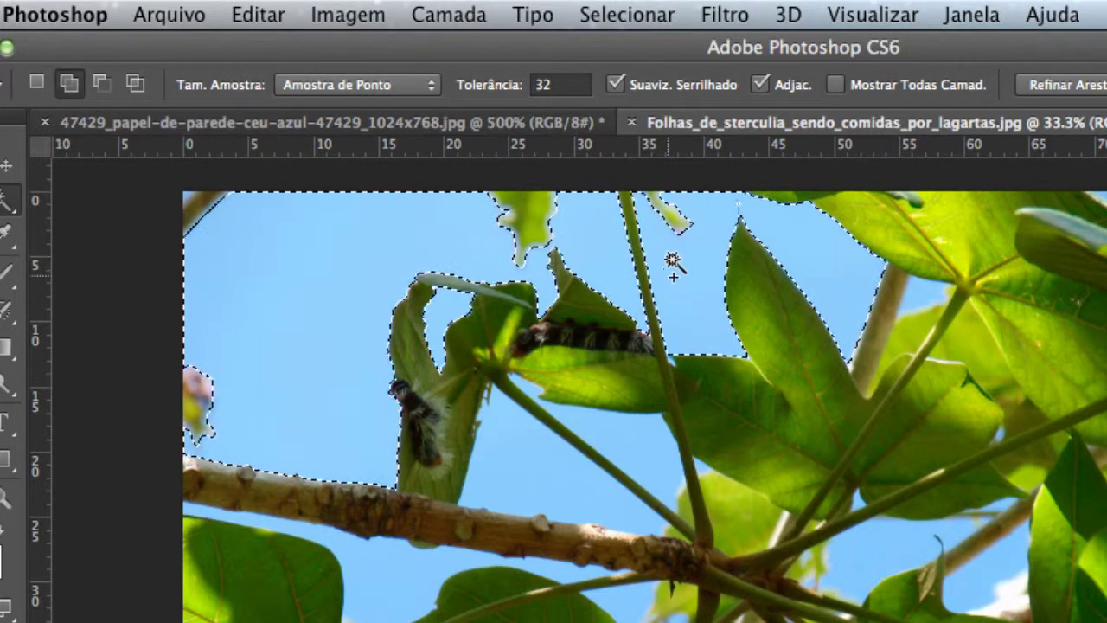
click(615, 426)
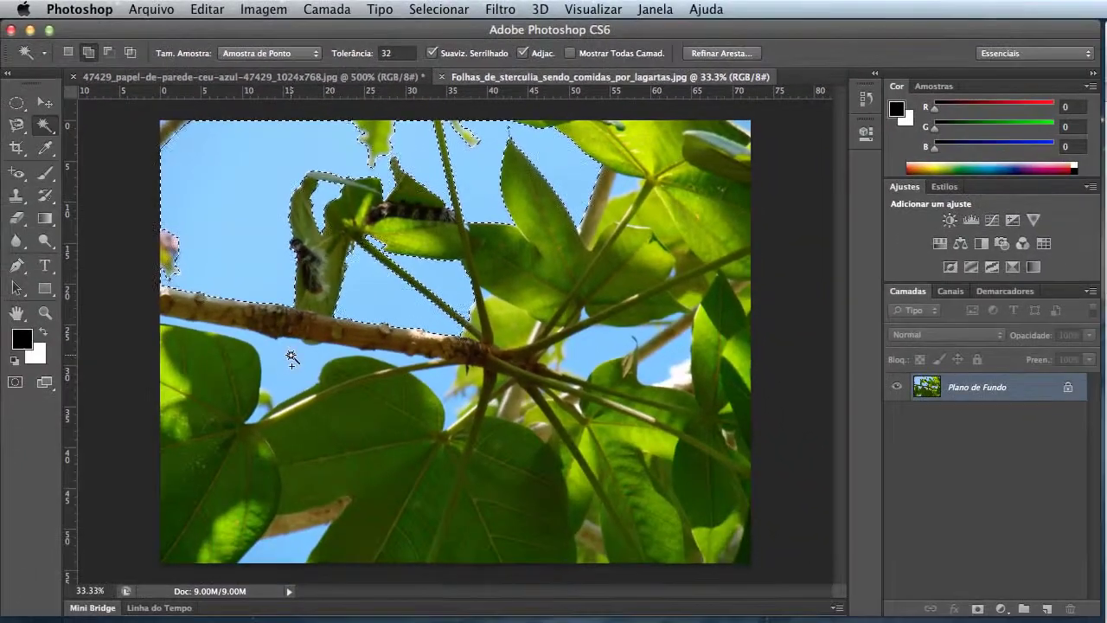
Add the remaining sky gaps around the branch, lower leaves, twig and stem.
click(267, 408)
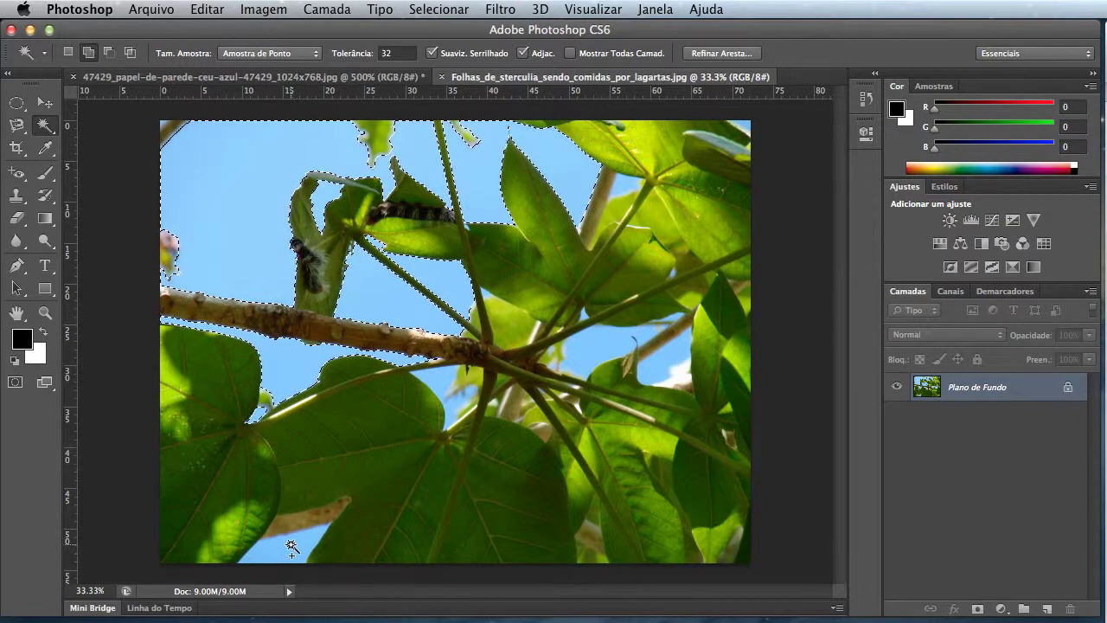
click(290, 541)
click(577, 366)
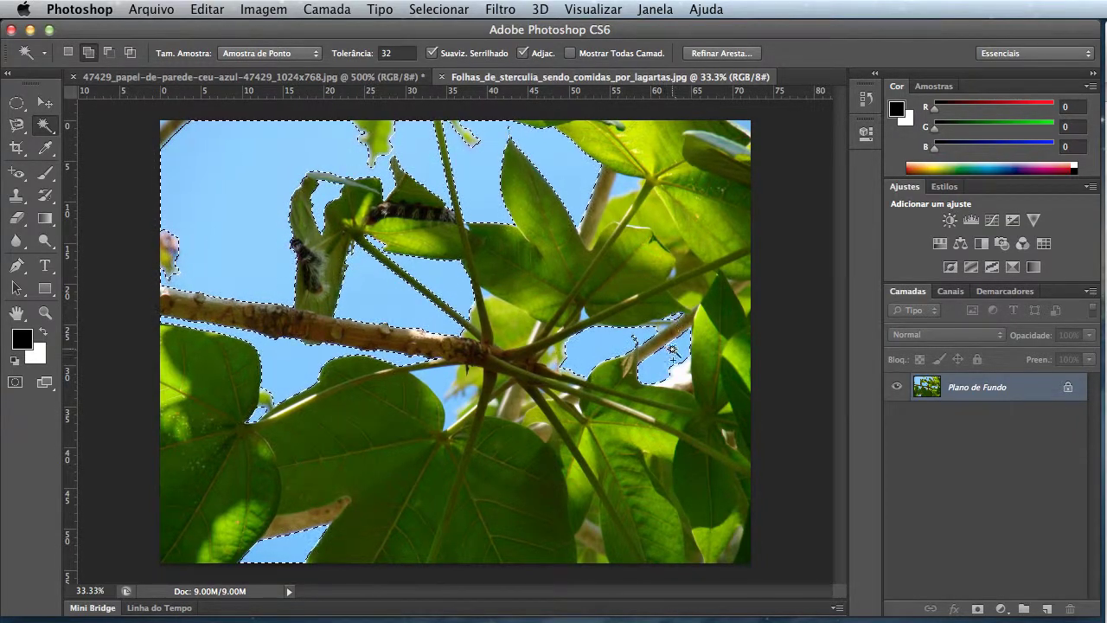
click(671, 320)
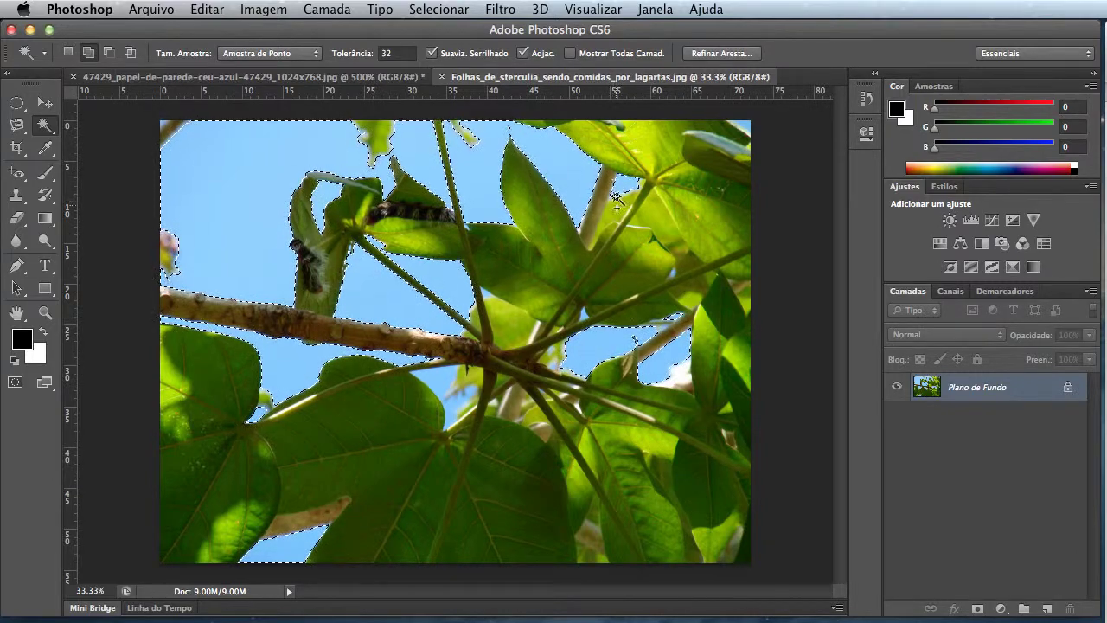
click(616, 189)
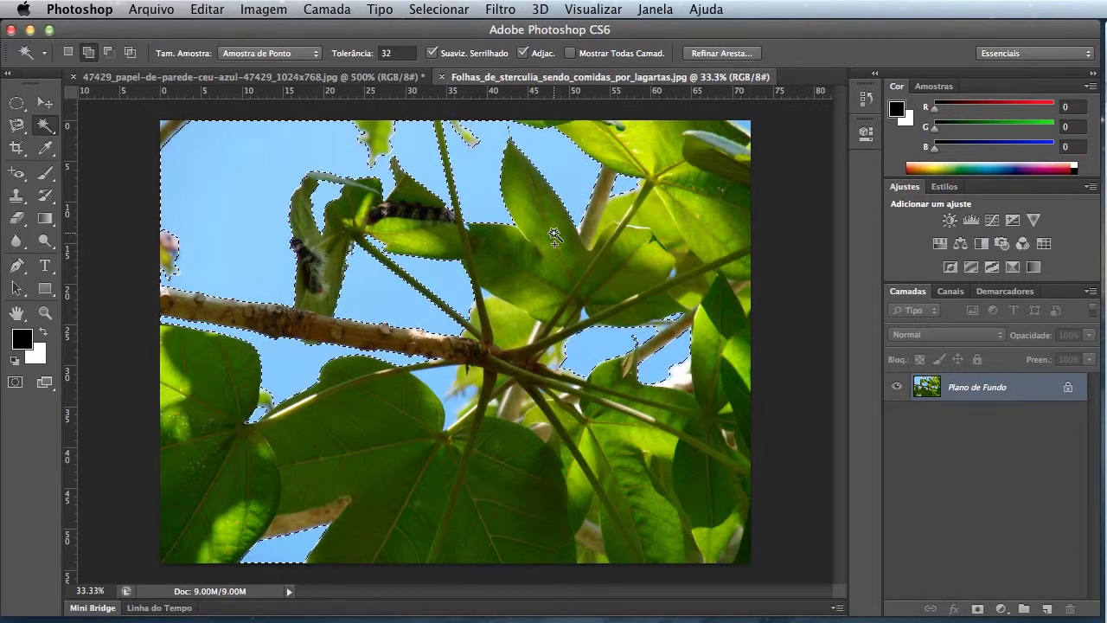
click(428, 374)
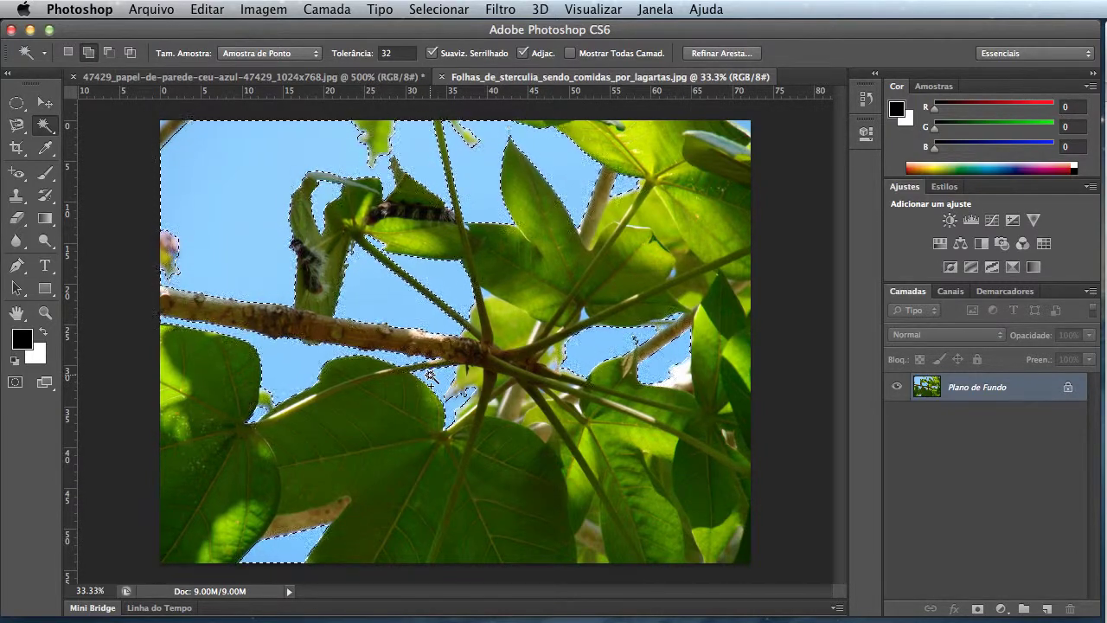
Deselect, grab all sky blue in one Magic Wand click with Adjac. off, then deselect again.
key(super+d)
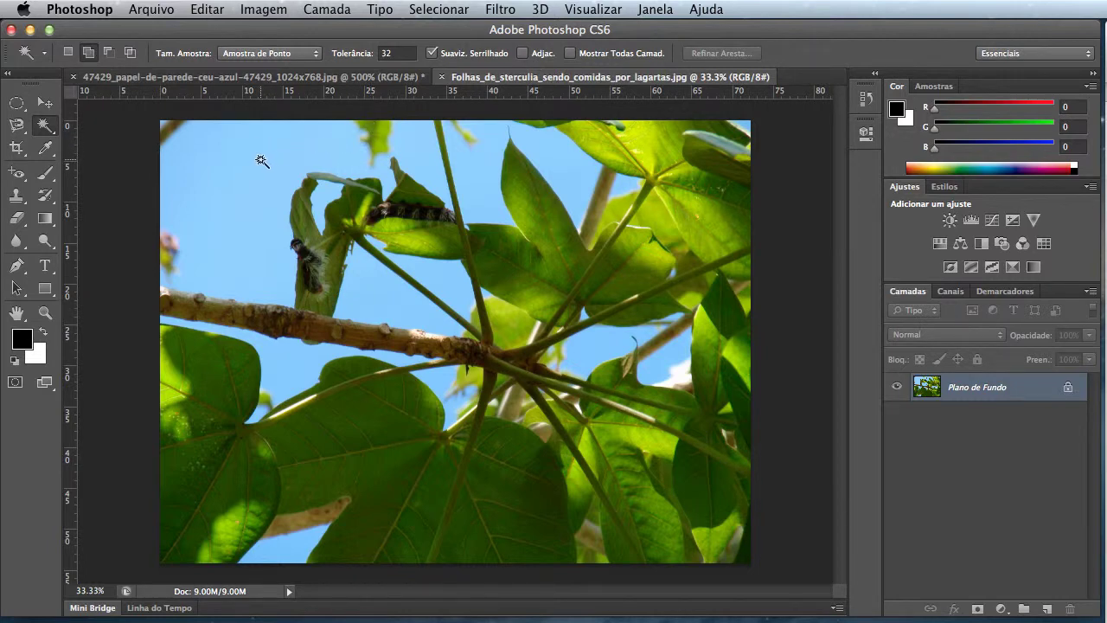
click(261, 160)
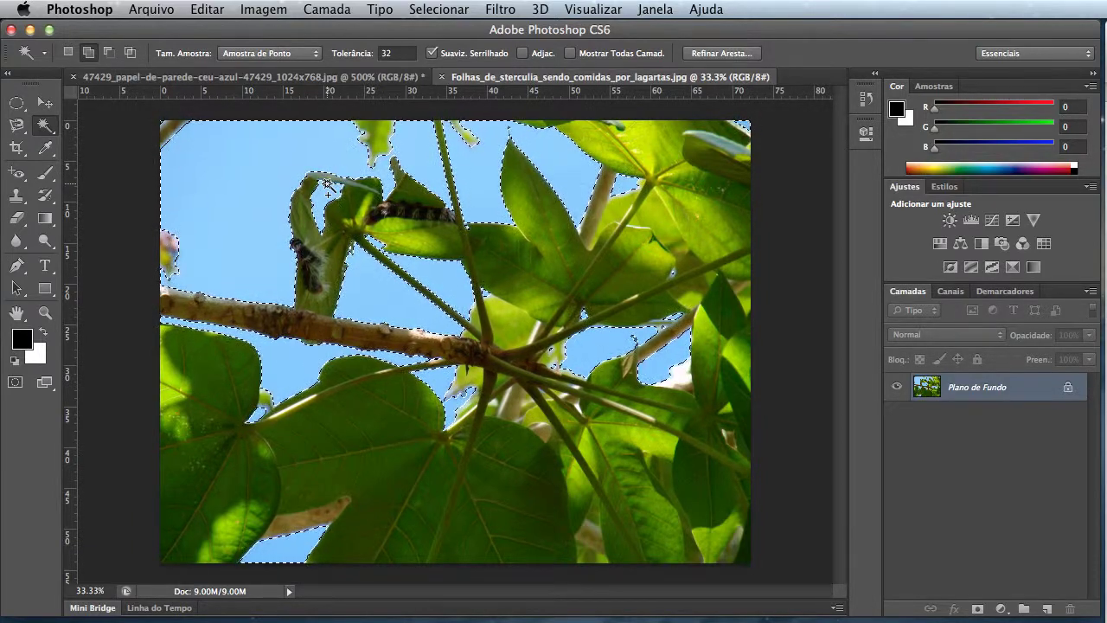
key(super+d)
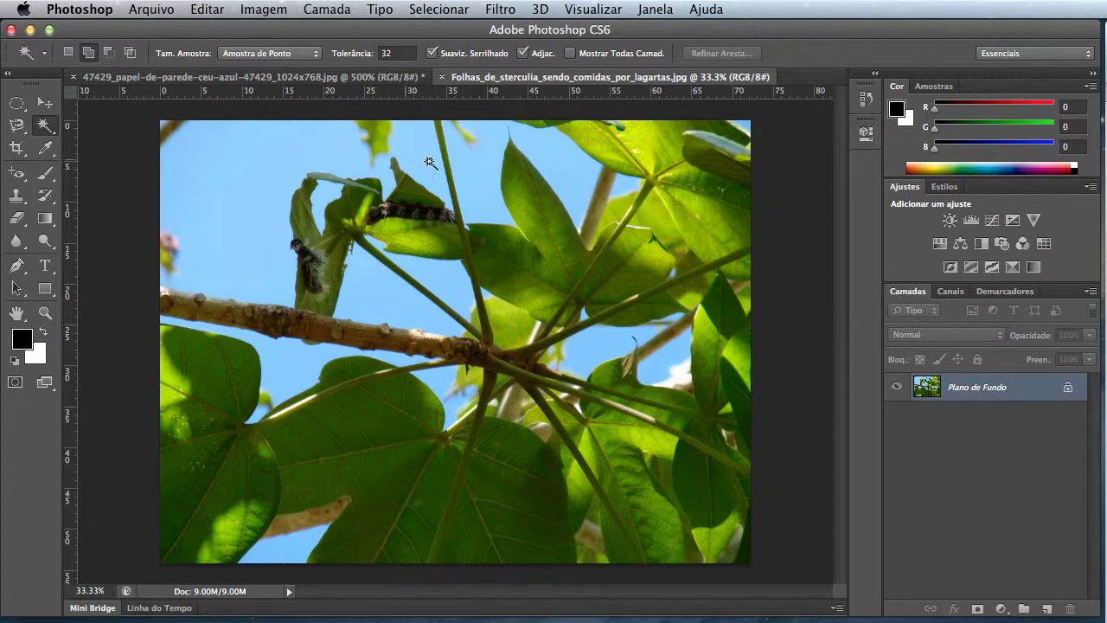
Set Magic Wand Tolerância to 3 and click the upper-left sky for a patchy selection.
click(365, 55)
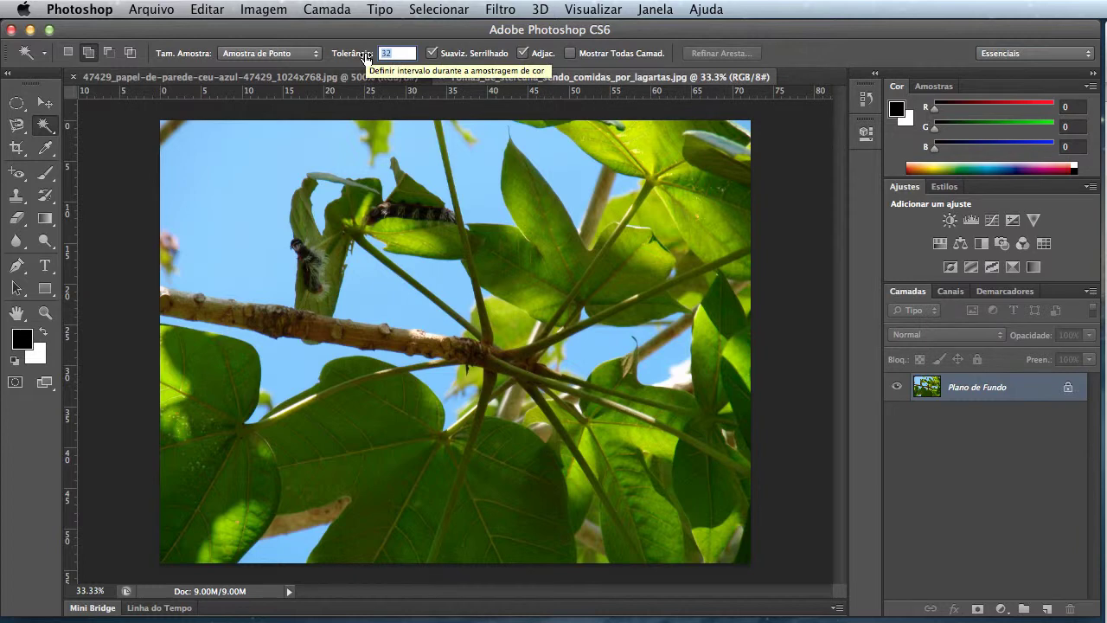
text(3)
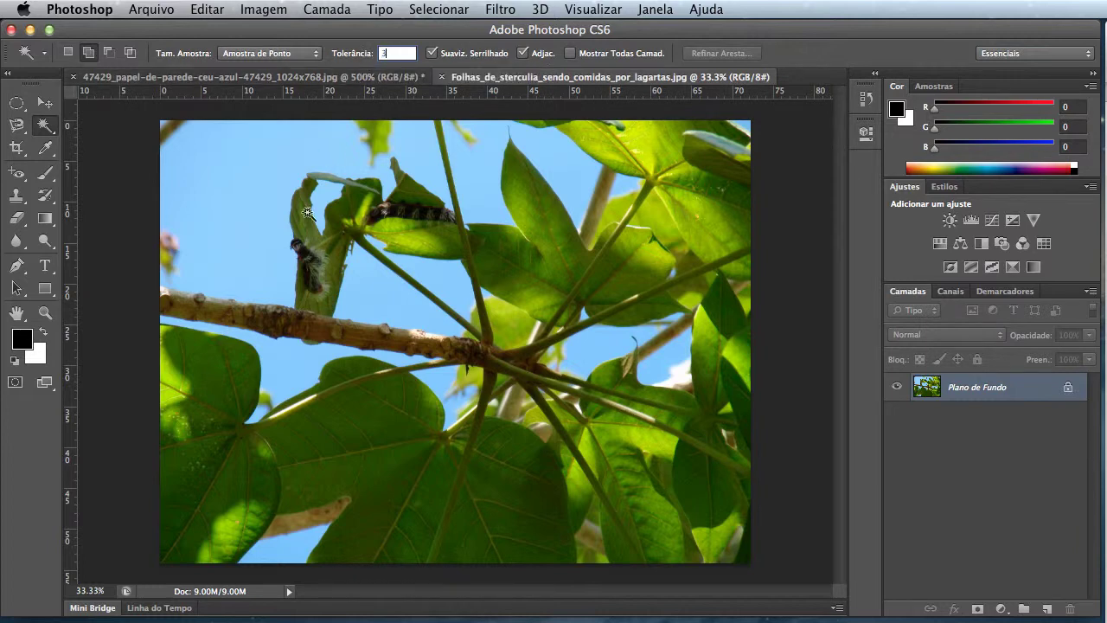
click(262, 161)
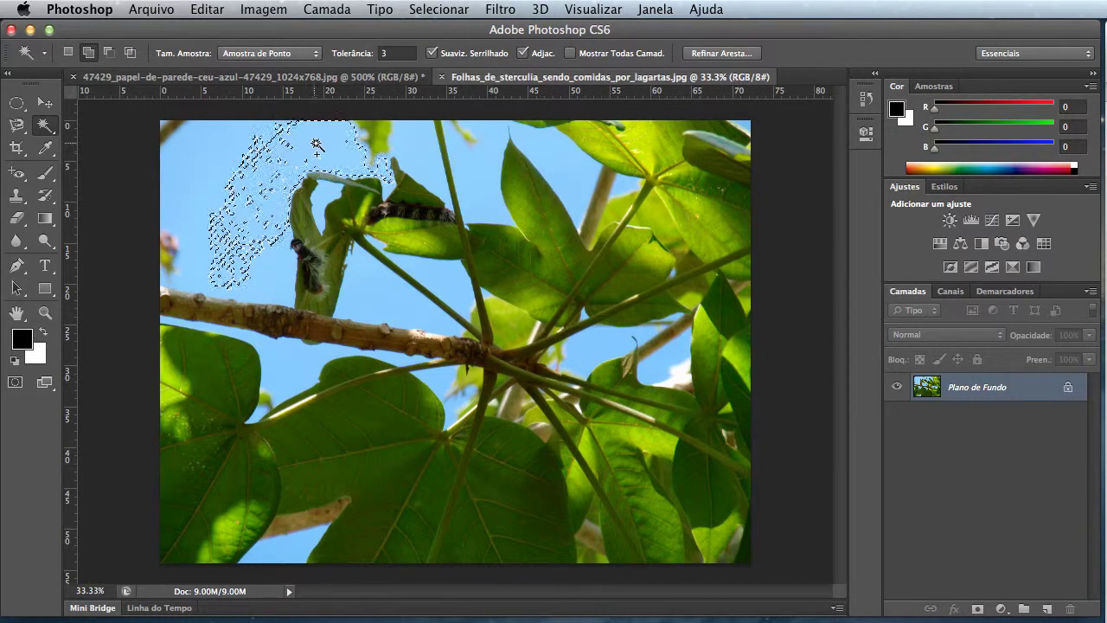